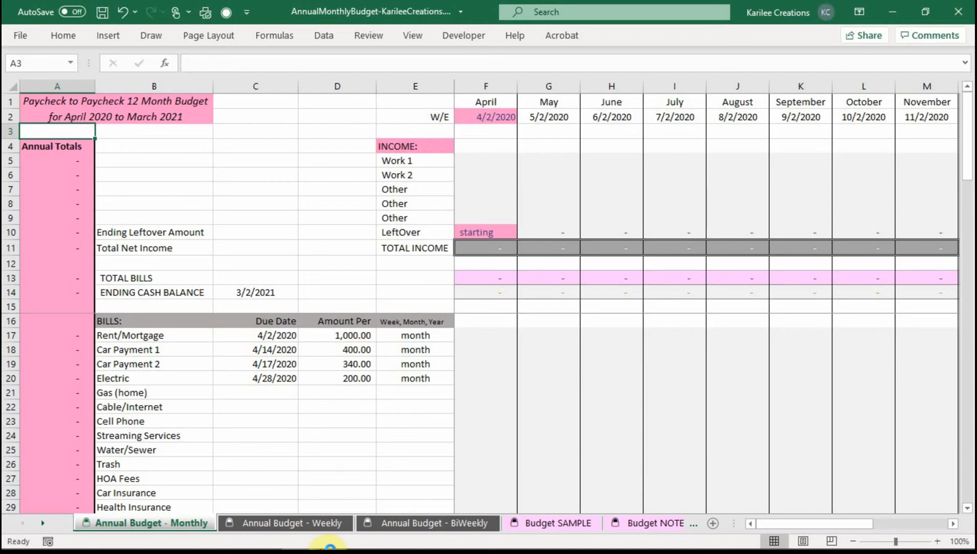
# Step: Look over the weekly and bi-weekly annual budget sheets, ending back on the monthly one
pyautogui.click(292, 522)
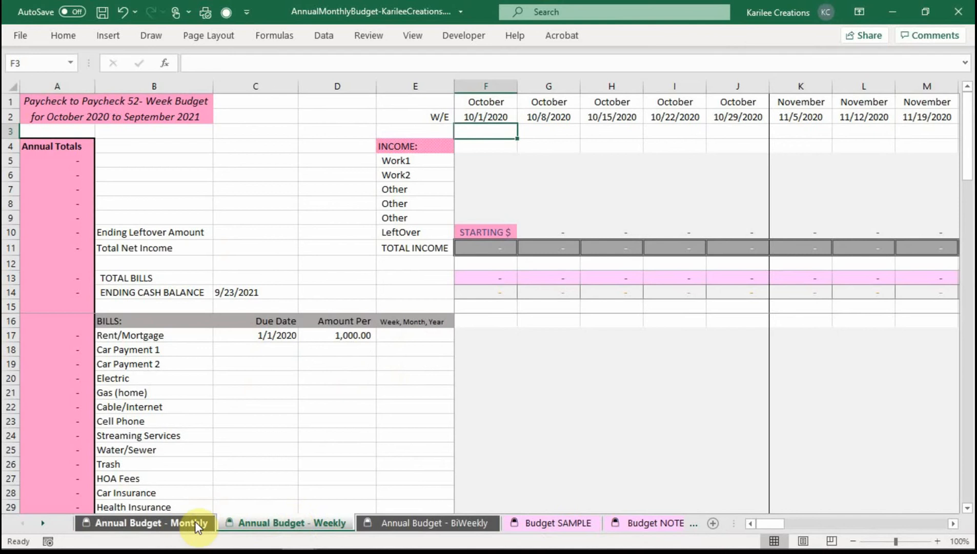
pyautogui.click(419, 523)
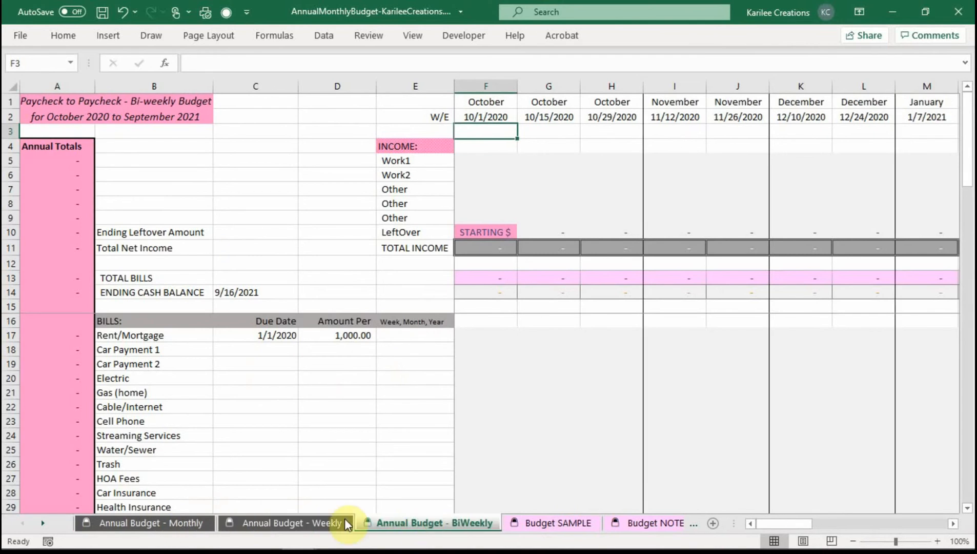
pyautogui.click(134, 522)
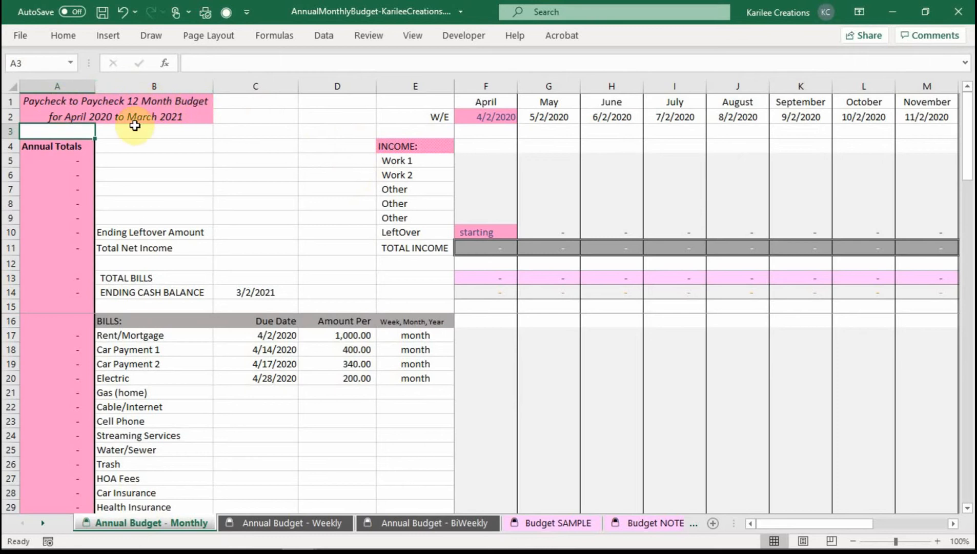
# Step: Set the monthly budget's starting date in F2 to 9/12/2020
pyautogui.click(94, 117)
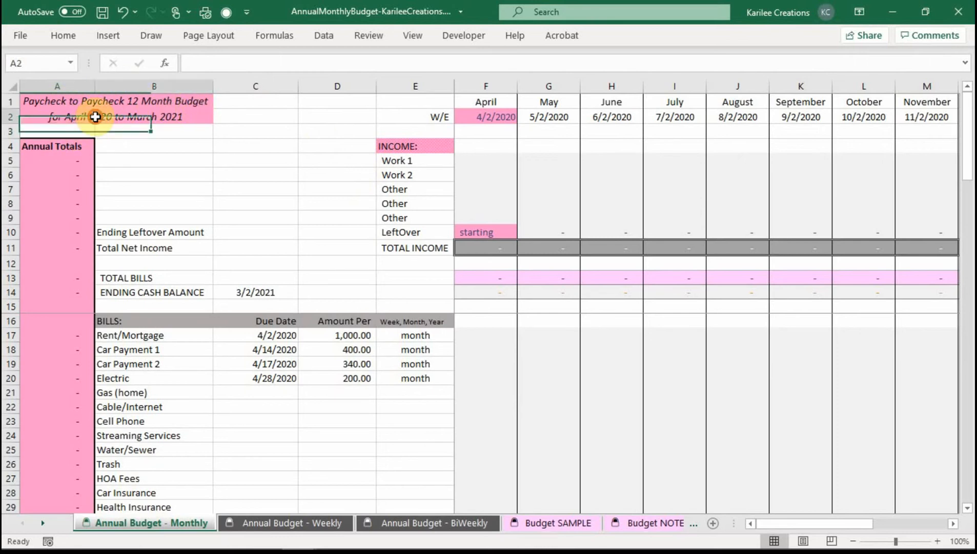
pyautogui.click(481, 118)
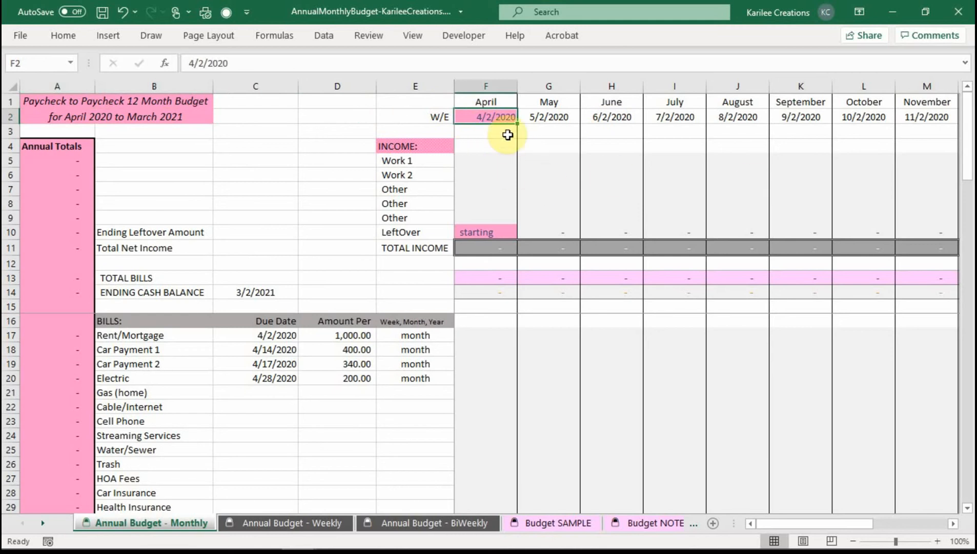
pyautogui.write('9/12')
pyautogui.press('Return')
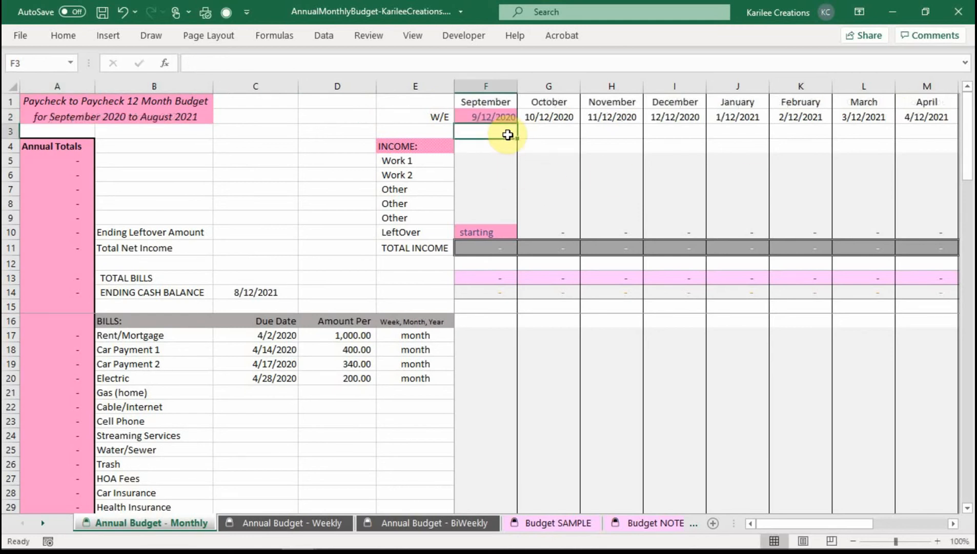
# Step: Enter 4000 as the September income for Work 1
pyautogui.press('Down')
pyautogui.press('Down')
pyautogui.press('Left')
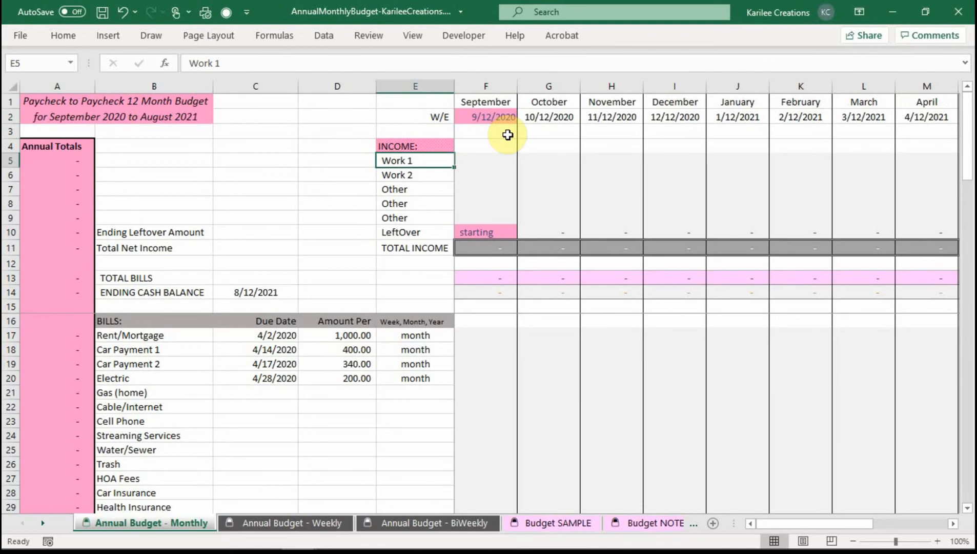
pyautogui.press('Down')
pyautogui.press('Down')
pyautogui.press('Down')
pyautogui.press('Down')
pyautogui.press('Up')
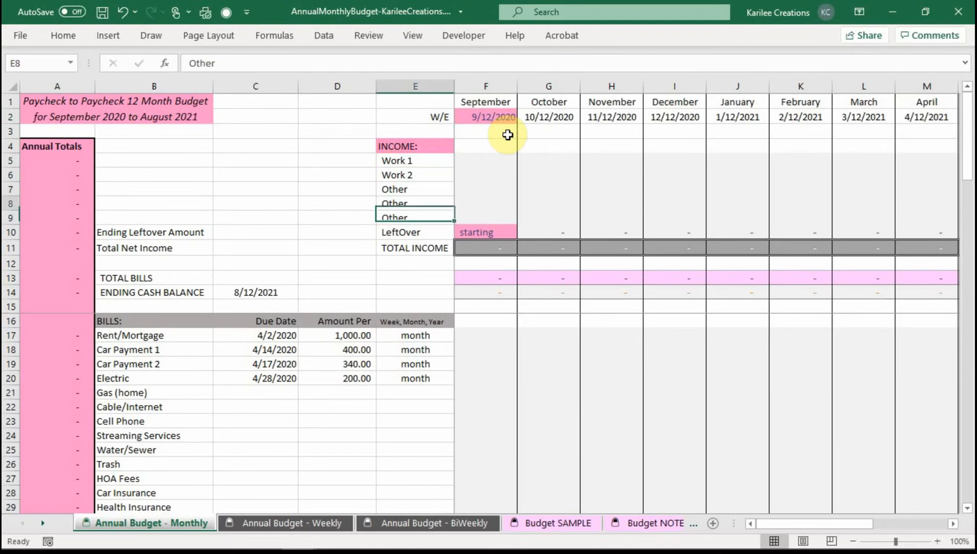
pyautogui.press('Up')
pyautogui.press('Up')
pyautogui.press('Up')
pyautogui.press('Right')
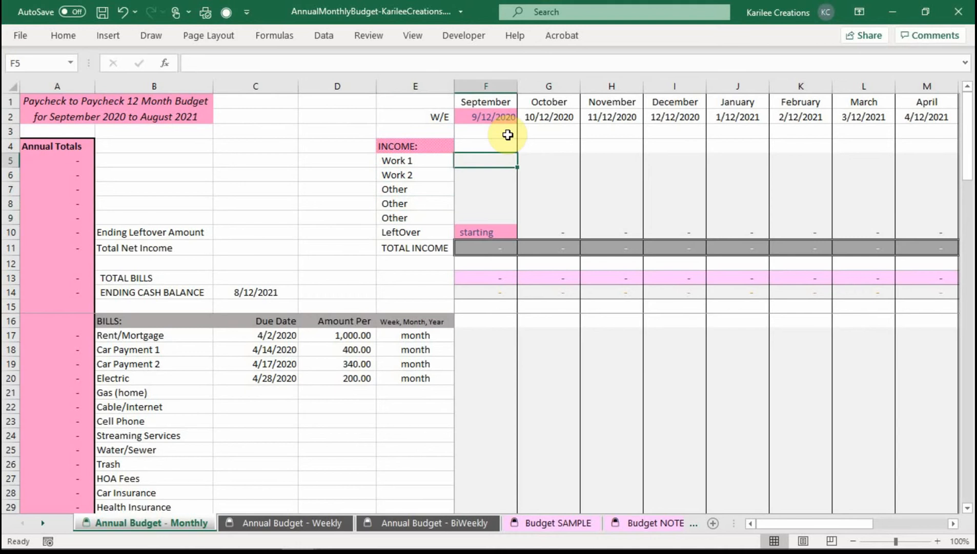
pyautogui.write('4000')
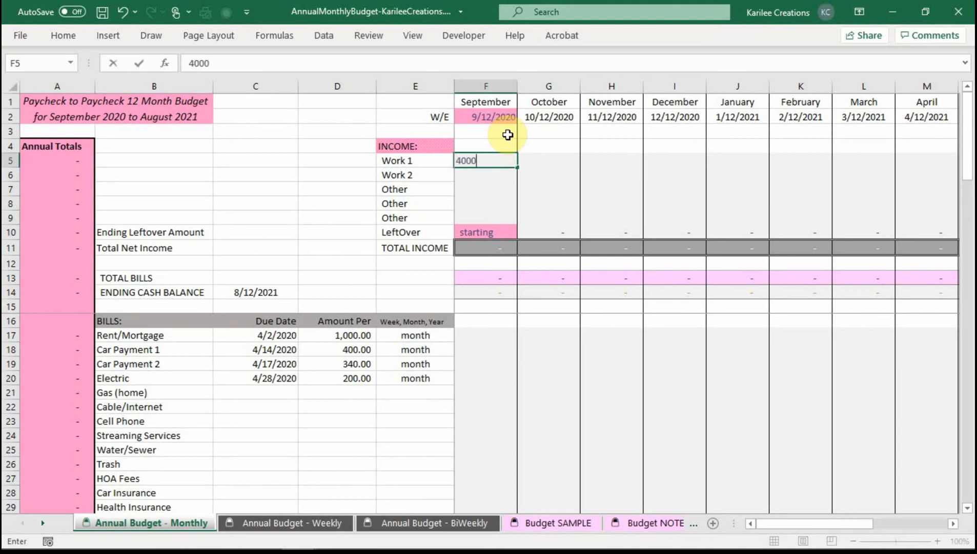
pyautogui.press('Return')
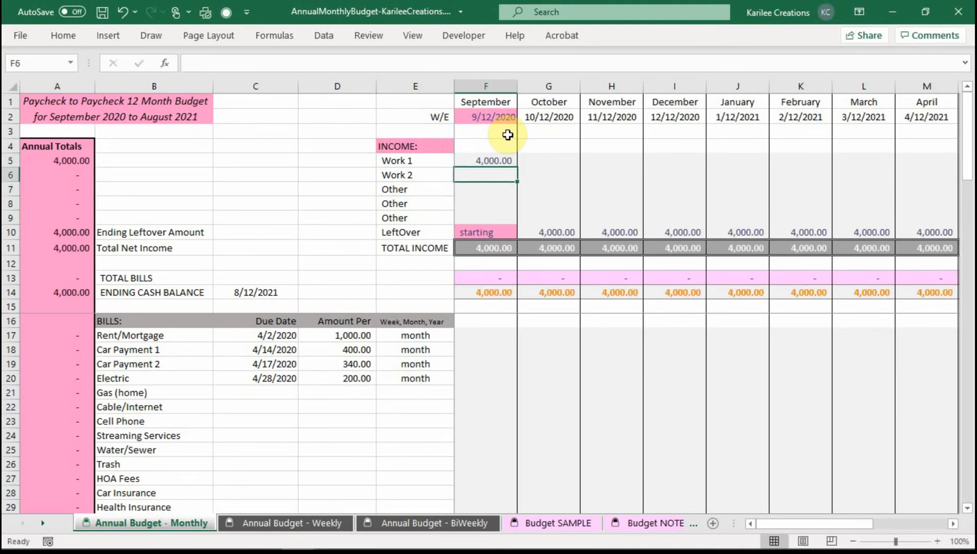
# Step: Rename the first Other income line to Renter and enter 700 as its September income
pyautogui.press('Down')
pyautogui.press('Left')
pyautogui.write('R')
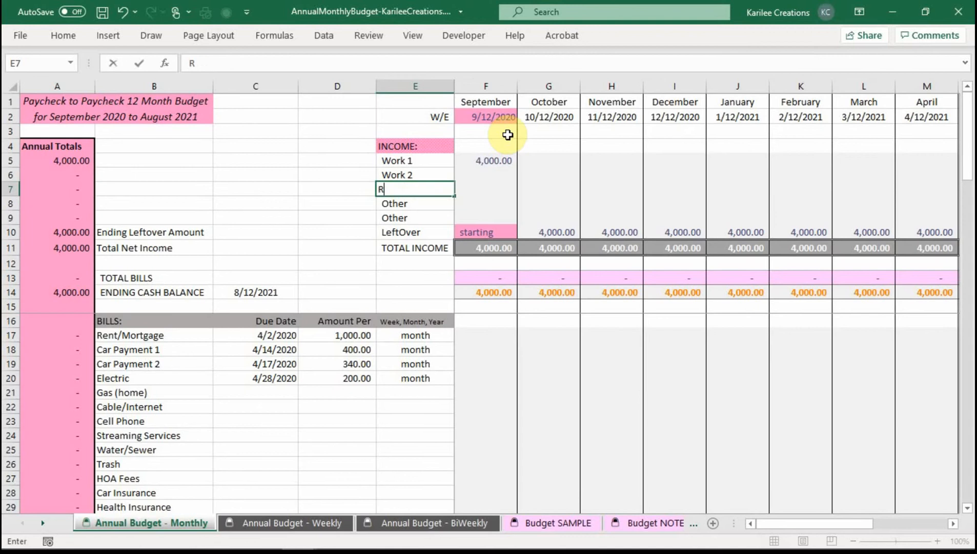
pyautogui.write('enter')
pyautogui.press('Tab')
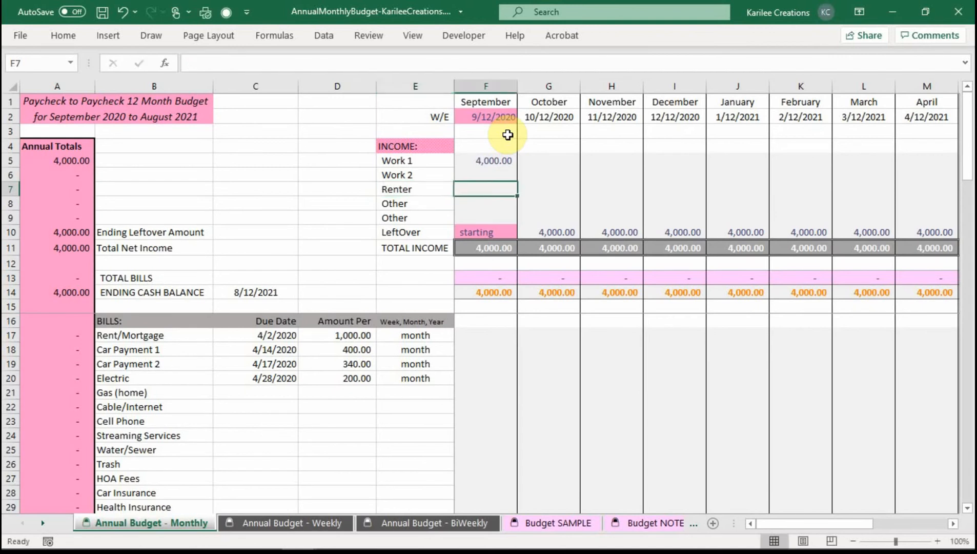
pyautogui.write('700')
pyautogui.press('Return')
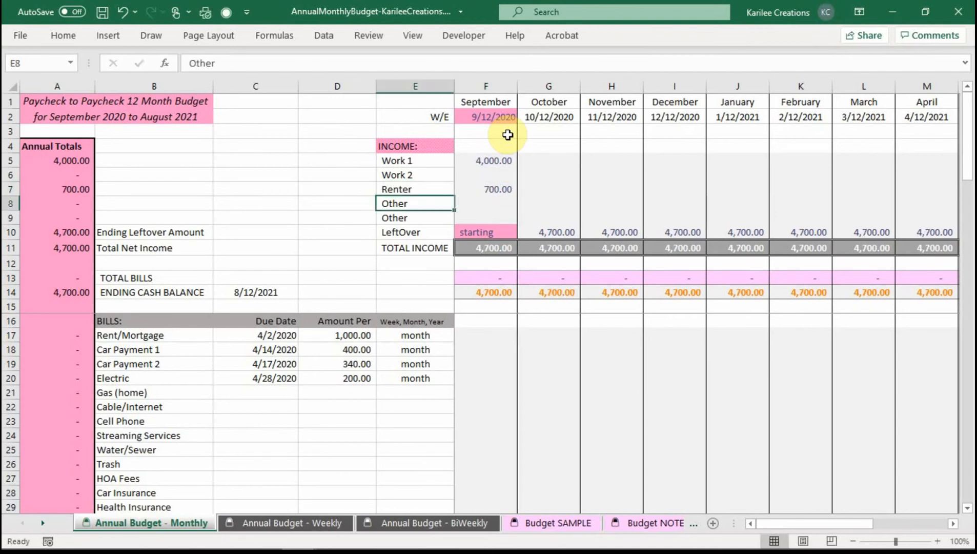
# Step: Enter 500 as the starting LeftOver amount for September
pyautogui.press('Down')
pyautogui.press('Down')
pyautogui.press('Right')
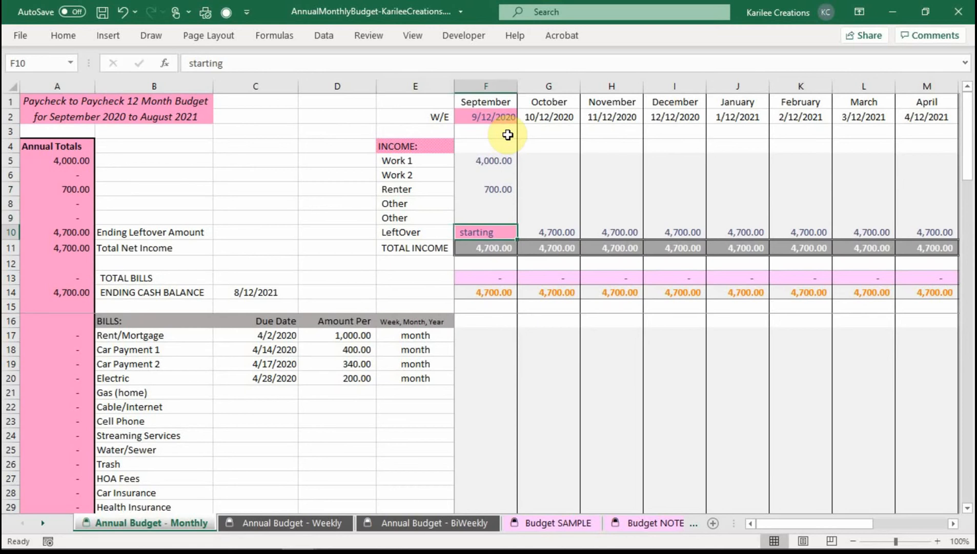
pyautogui.write('500')
pyautogui.press('Return')
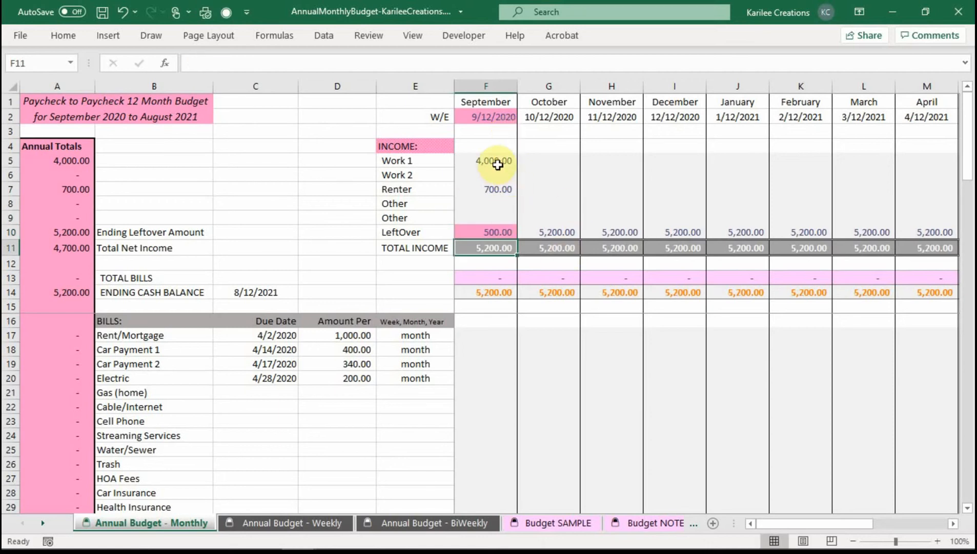
# Step: Fill the September income amounts for Work 1 through Renter across all months to August 2021
pyautogui.moveTo(492, 160); pyautogui.dragTo(883, 215)
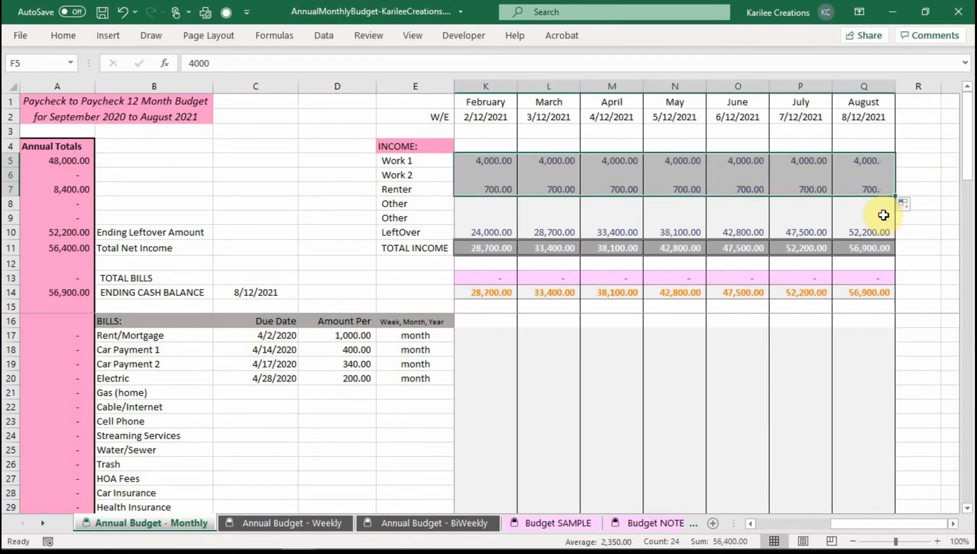
pyautogui.click(761, 523)
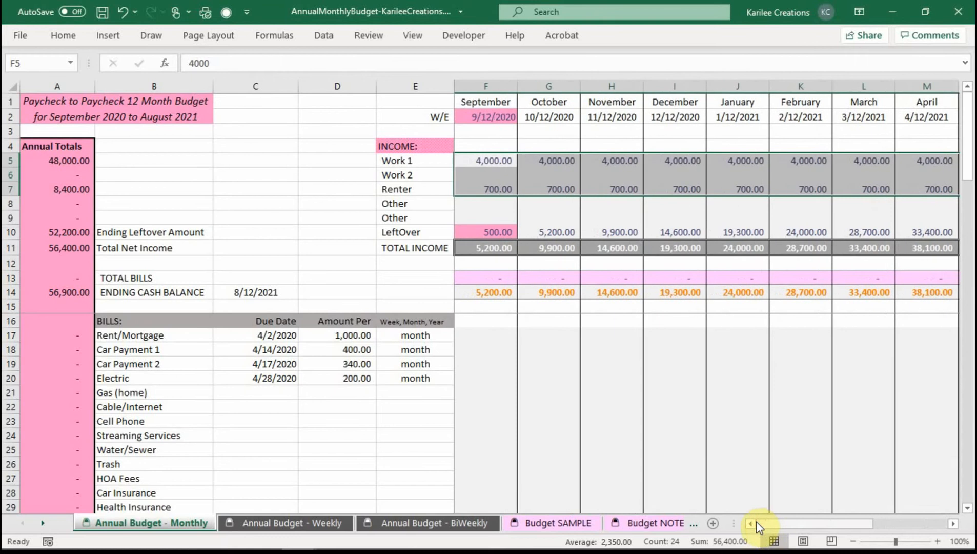
# Step: Check the Work 1 monthly amount against its annual total, and check September's ending cash balance
pyautogui.click(484, 161)
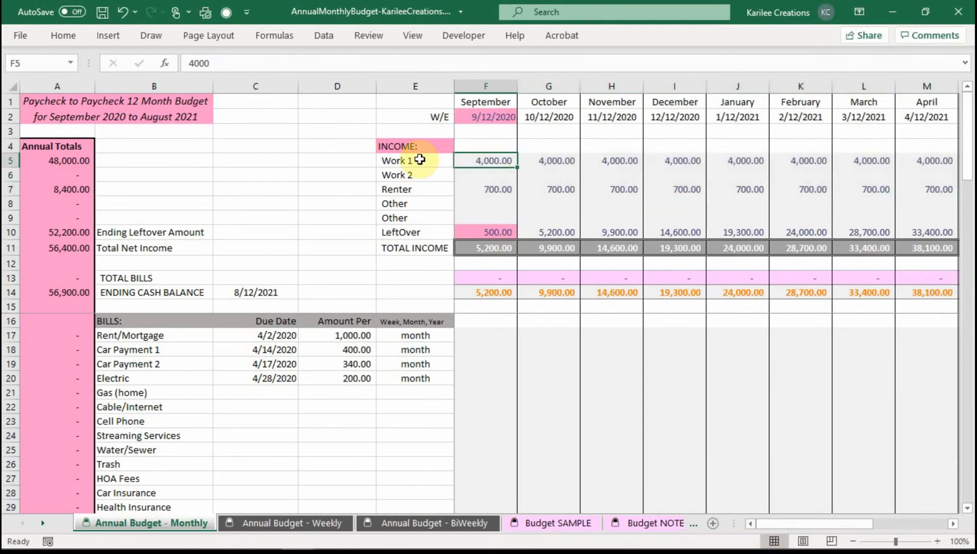
pyautogui.click(58, 160)
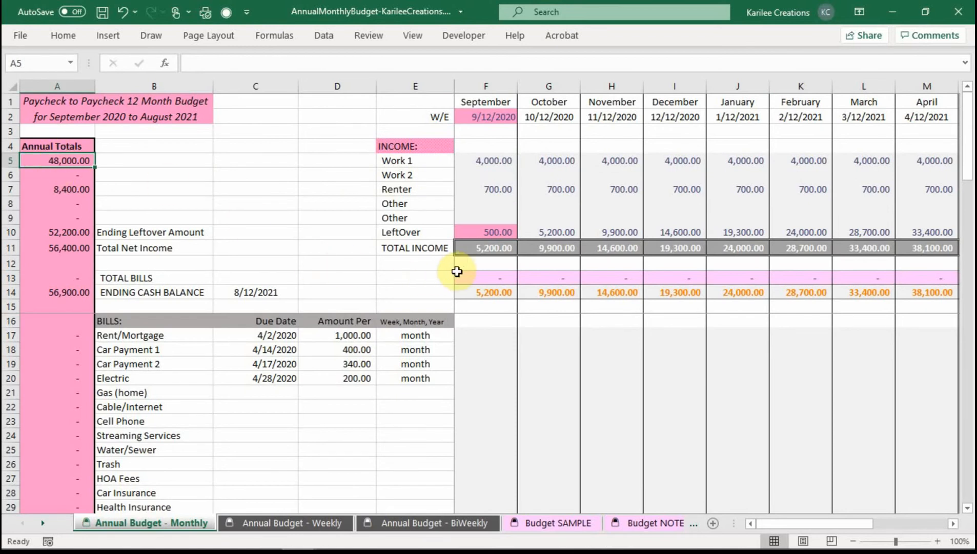
pyautogui.click(498, 291)
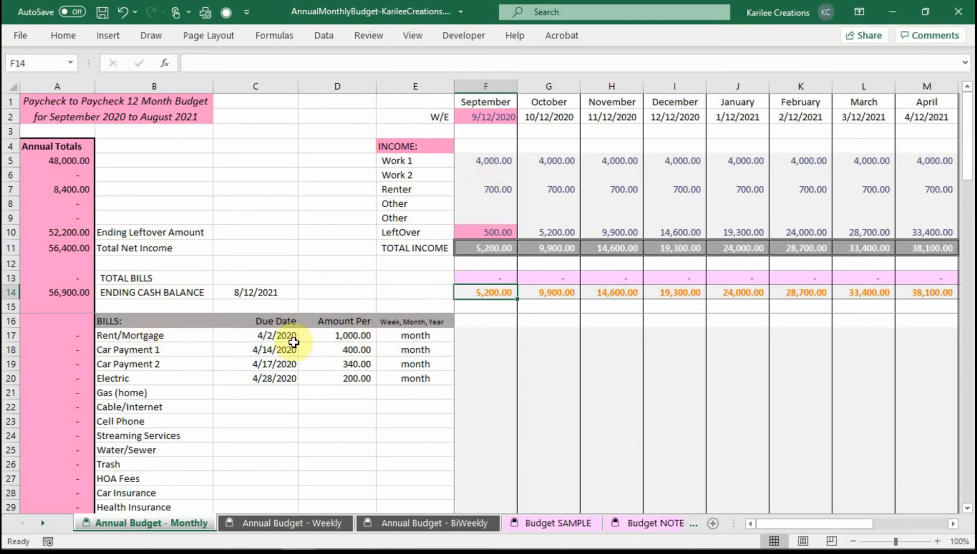
# Step: Enter the September bills: 1000 for Rent/Mortgage, 400 for Car Payment 1, 340 for Car Payment 2 and 200 for Electric
pyautogui.click(479, 332)
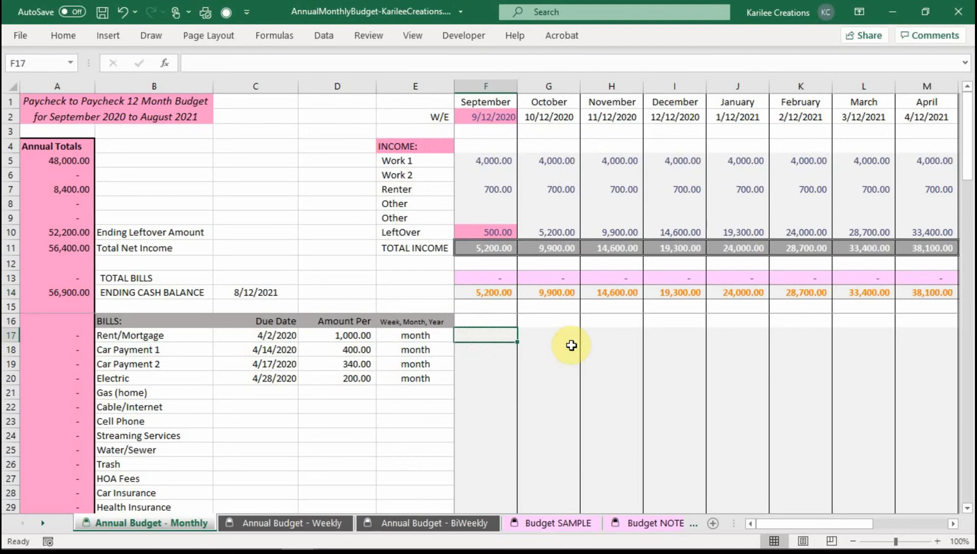
pyautogui.write('1,')
pyautogui.write('000')
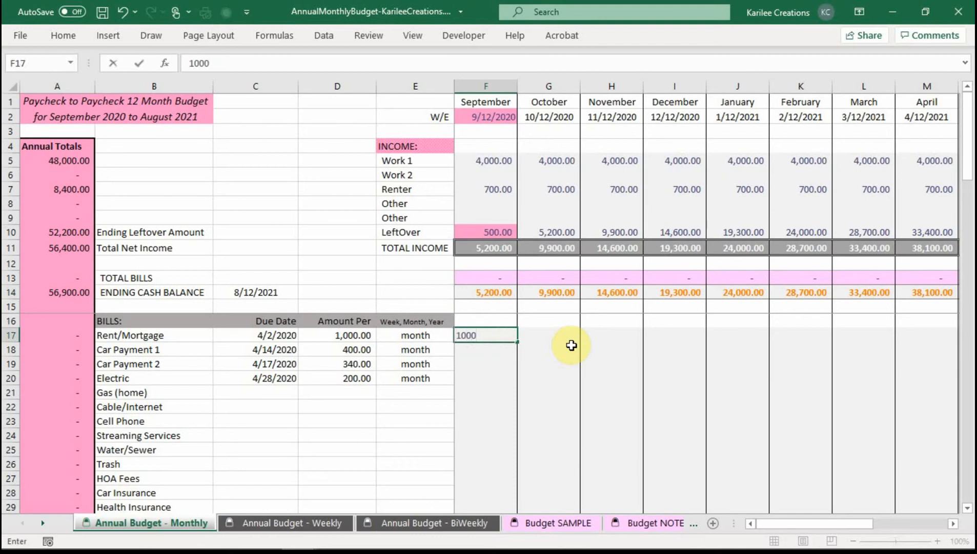
pyautogui.press('Return')
pyautogui.write('400')
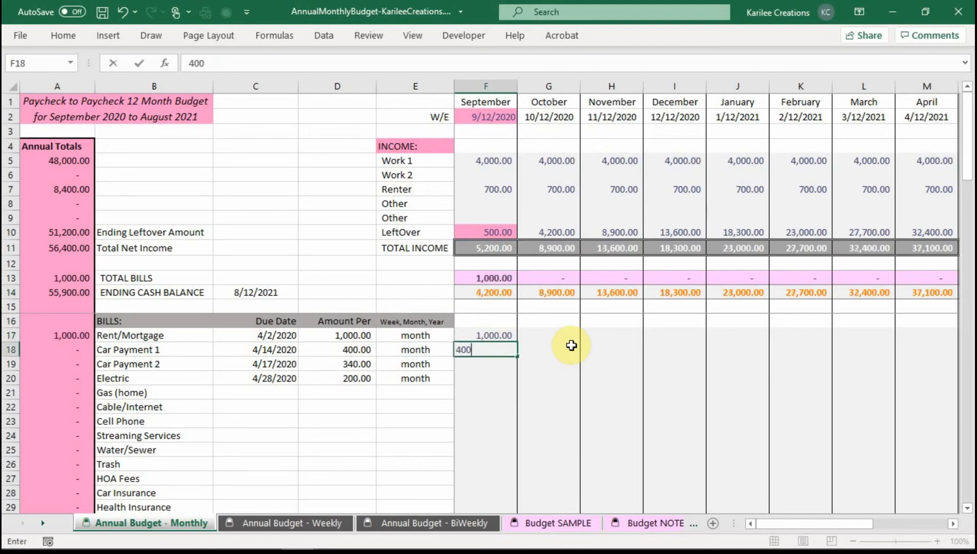
pyautogui.press('Return')
pyautogui.write('3')
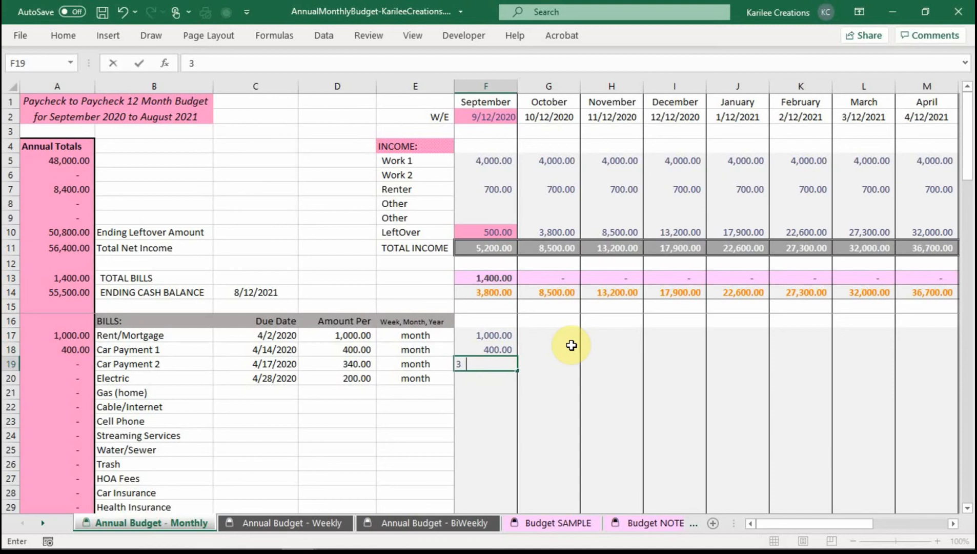
pyautogui.write('50')
pyautogui.press('Return')
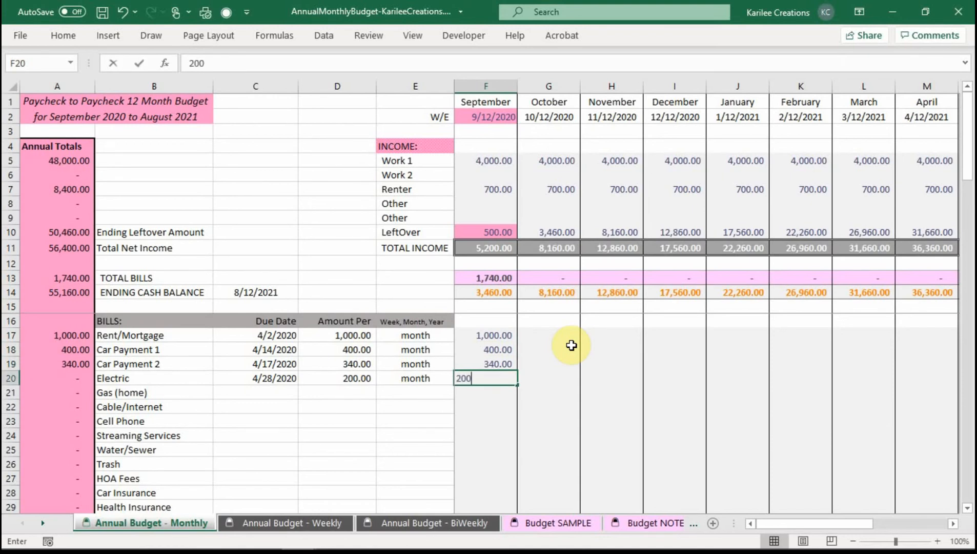
pyautogui.press('Return')
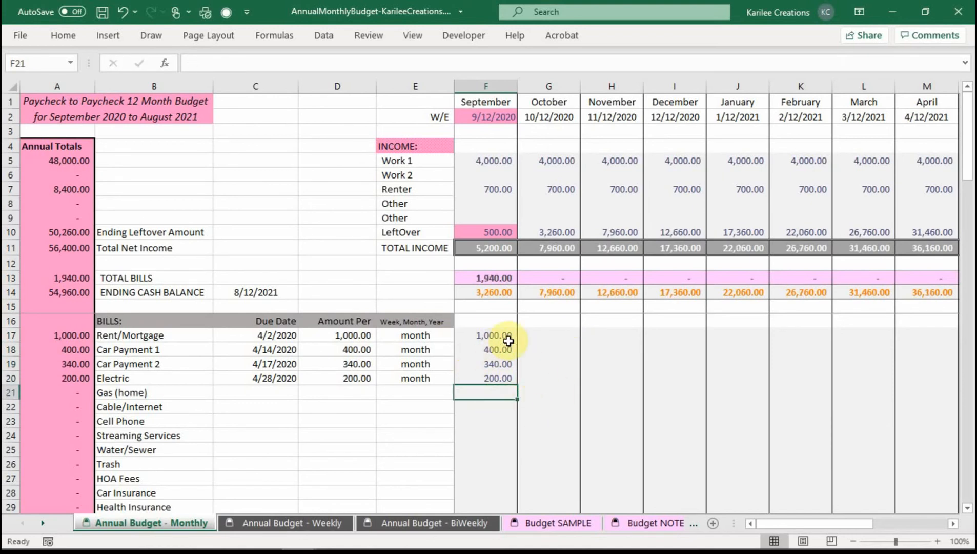
# Step: Check September's ending cash balance, its carry-over into October's LeftOver, and September's total bills
pyautogui.click(504, 296)
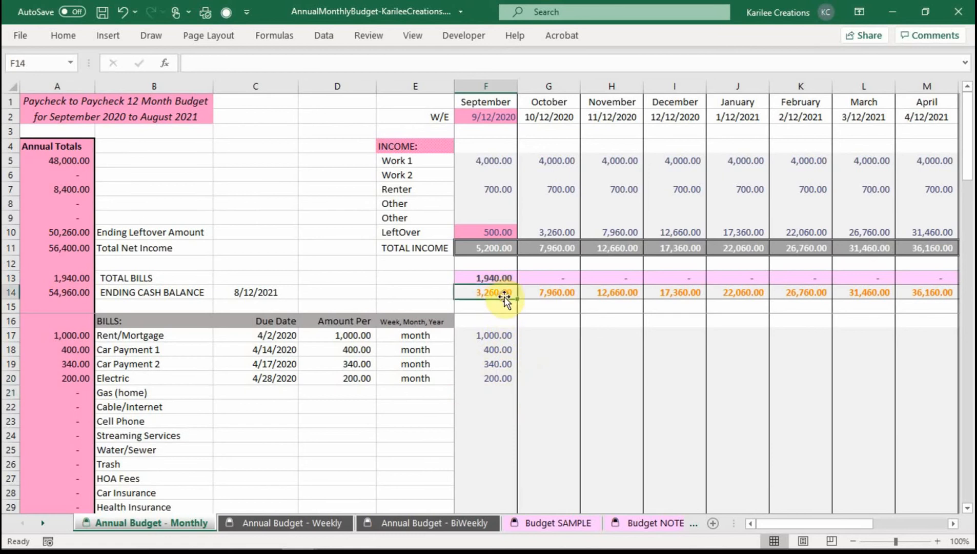
pyautogui.click(558, 232)
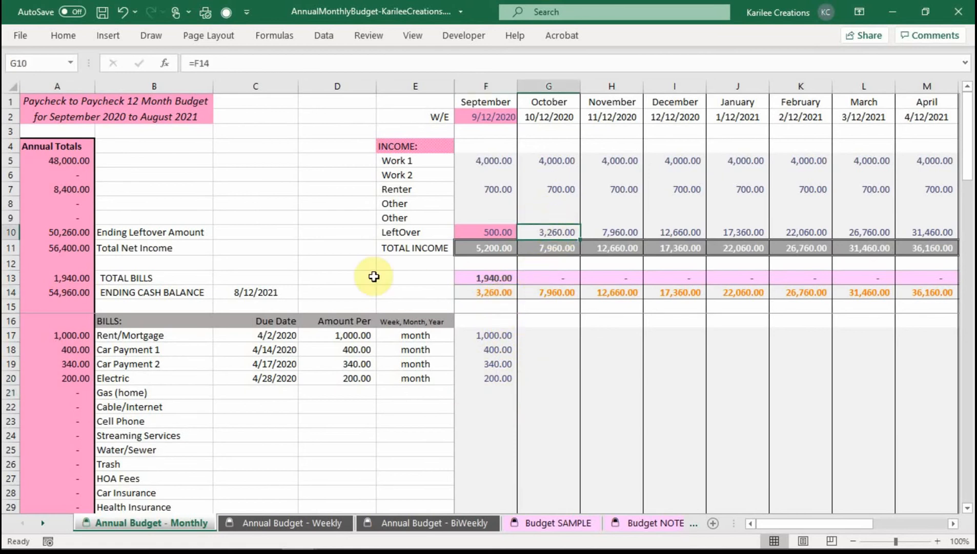
pyautogui.click(491, 277)
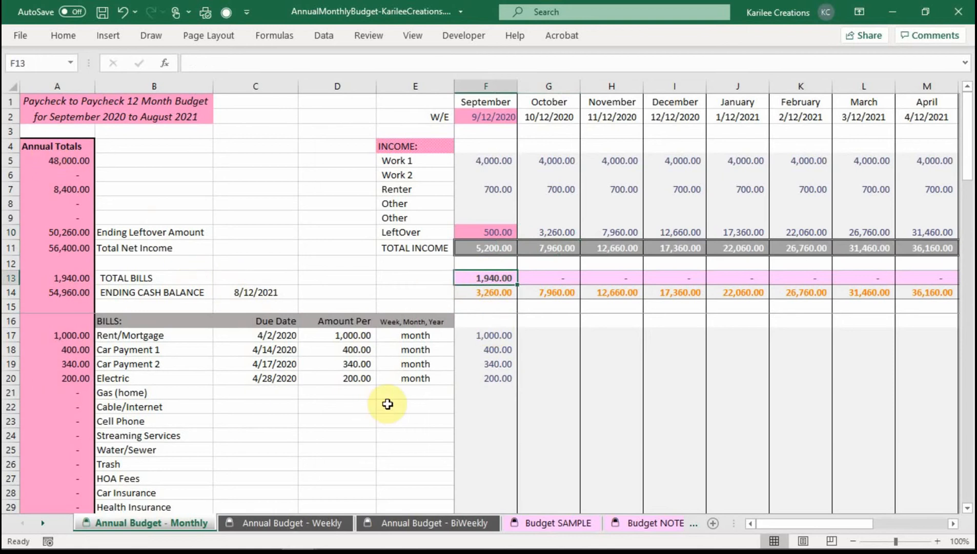
# Step: Fill the four September bill amounts, Rent/Mortgage through Electric, across all months to August 2021
pyautogui.moveTo(504, 334); pyautogui.dragTo(800, 378)
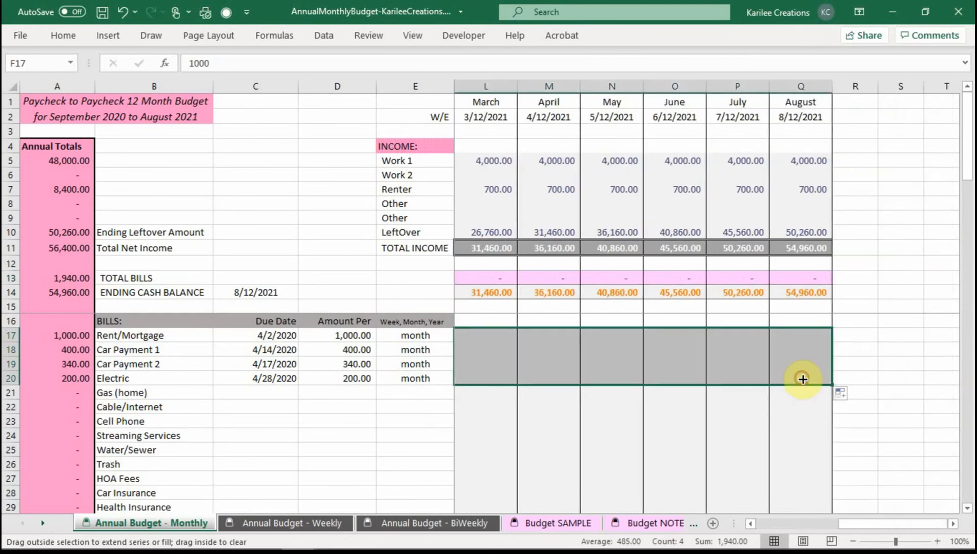
pyautogui.click(768, 522)
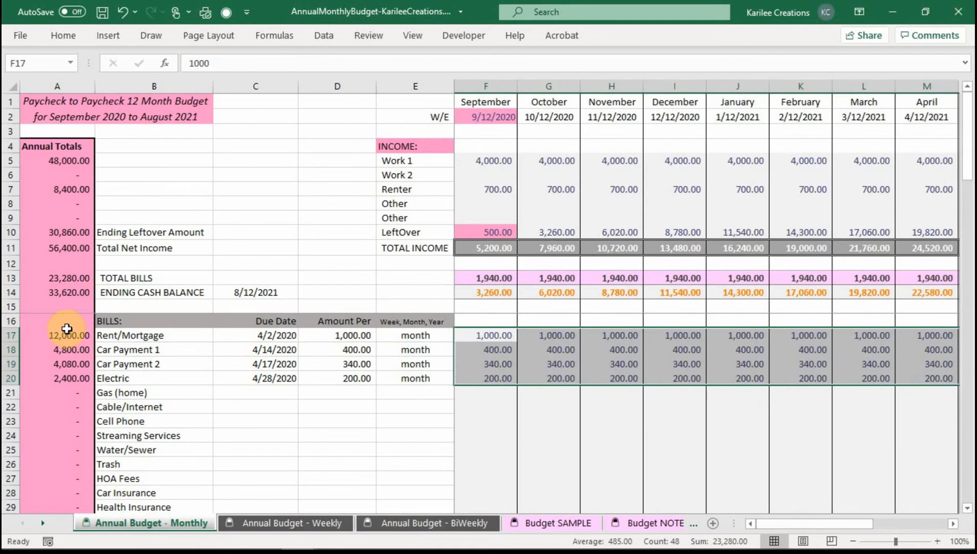
pyautogui.click(499, 419)
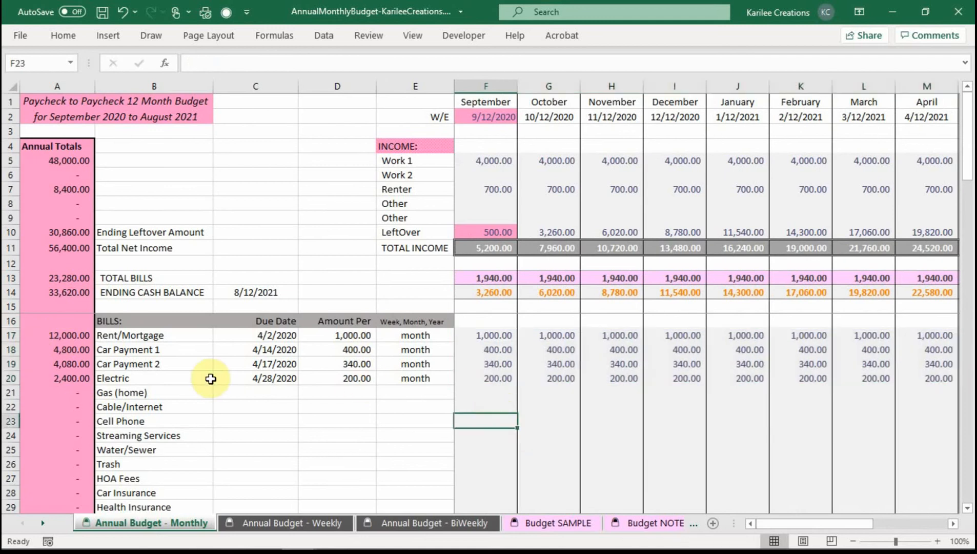
# Step: Sort the bills rows from Rent/Mortgage down to row 61, through August, by Column C cell values from oldest to newest
pyautogui.moveTo(113, 333); pyautogui.dragTo(870, 371)
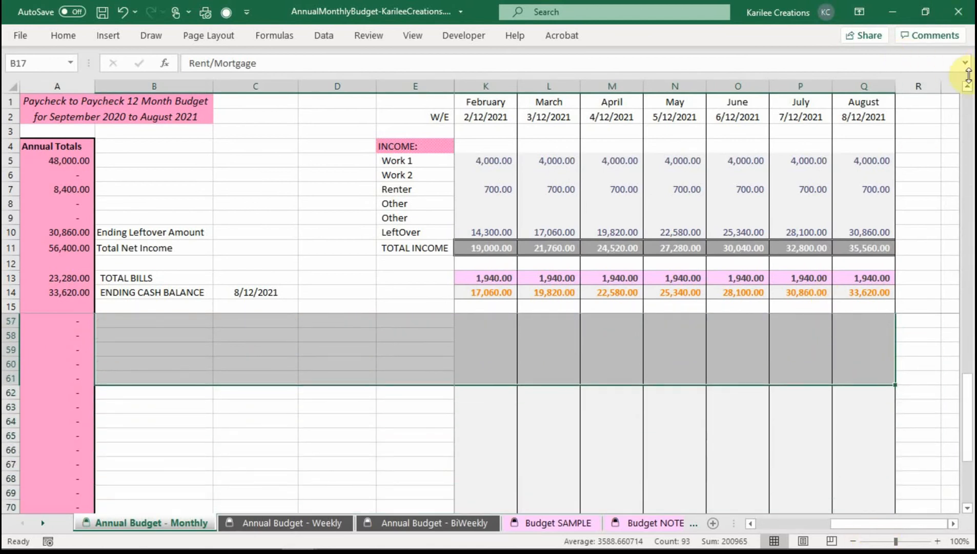
pyautogui.click(52, 30)
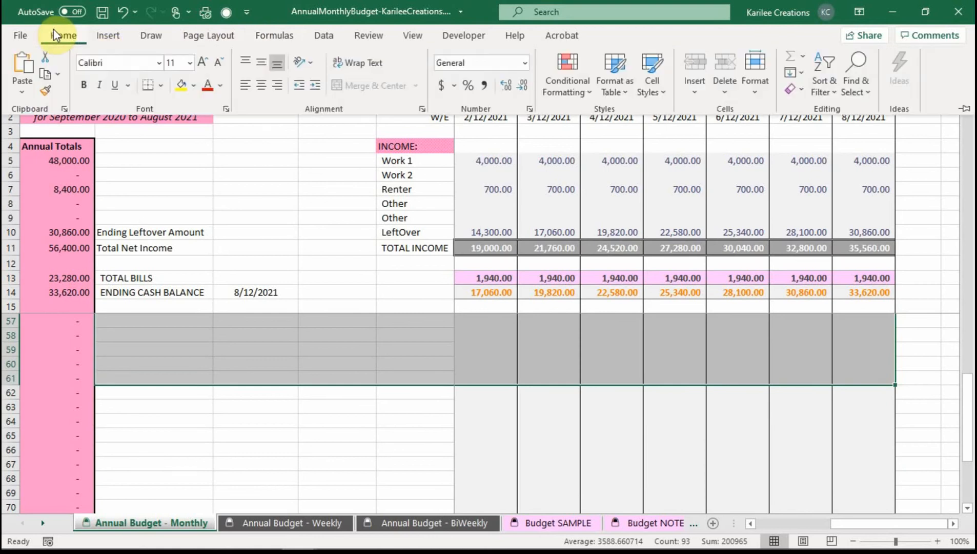
pyautogui.click(826, 97)
pyautogui.click(847, 152)
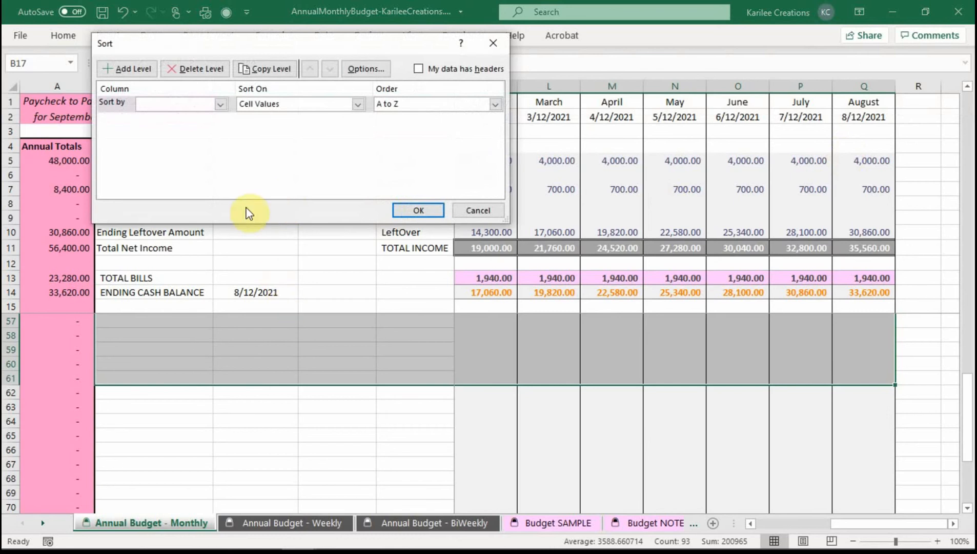
pyautogui.click(224, 109)
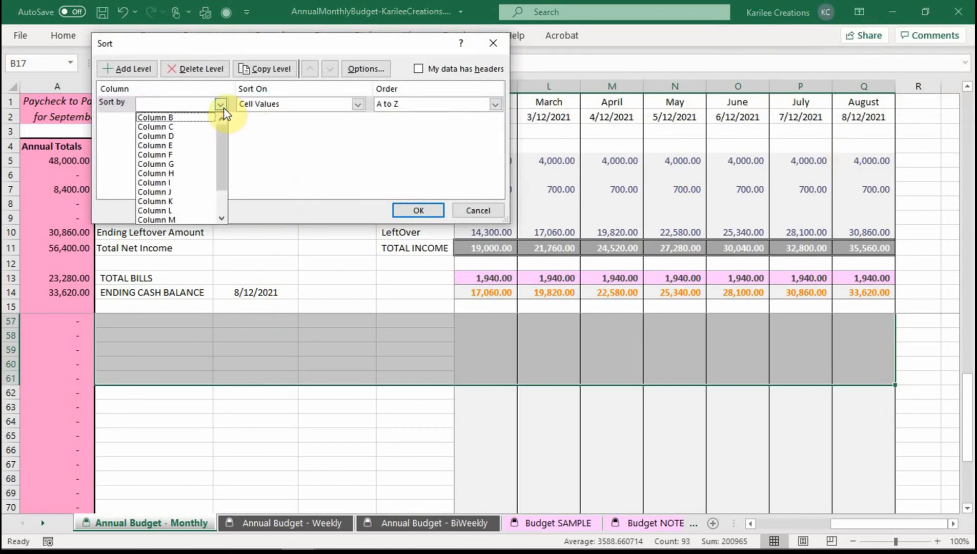
pyautogui.click(177, 127)
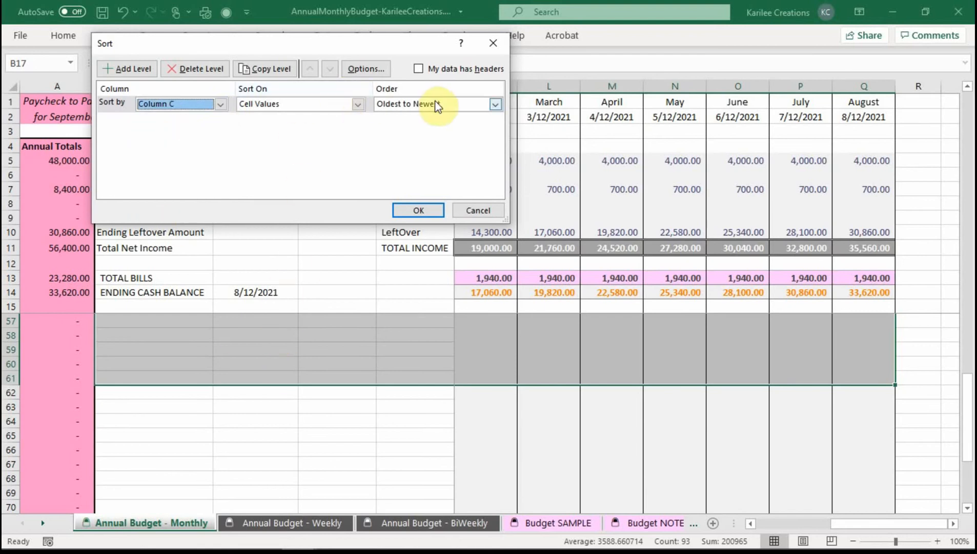
pyautogui.click(422, 210)
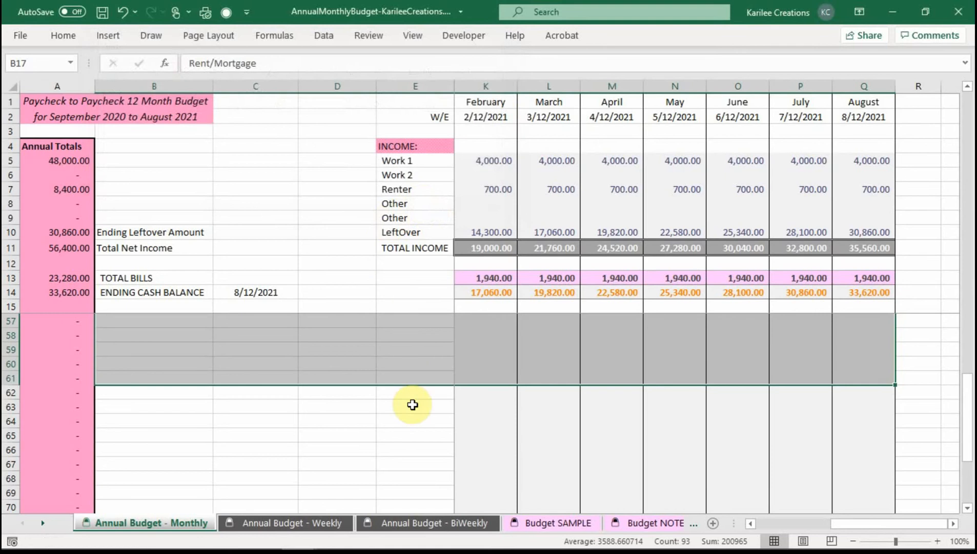
pyautogui.scroll(10, 408, 390)
pyautogui.scroll(4, 404, 386)
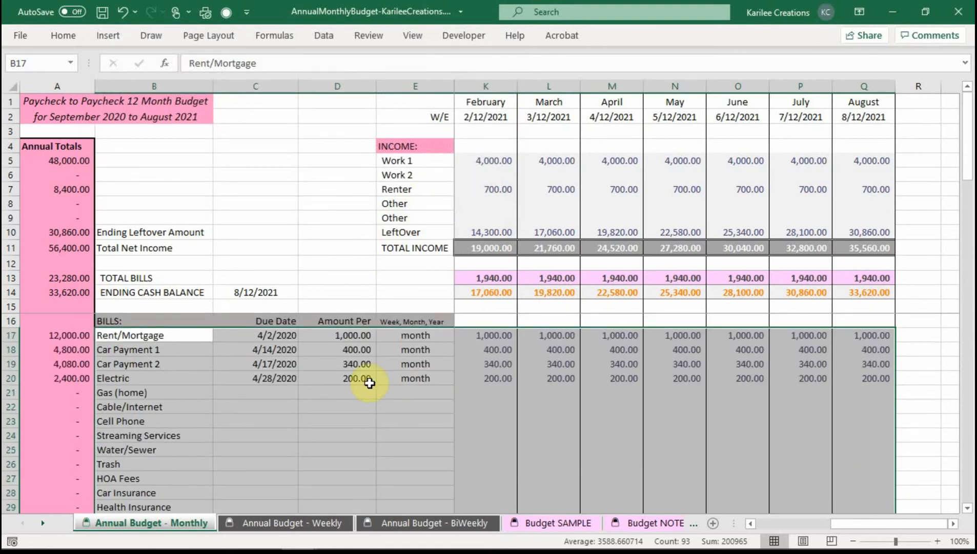
# Step: Set the due date of Car Payment 1 to 5/8
pyautogui.click(274, 349)
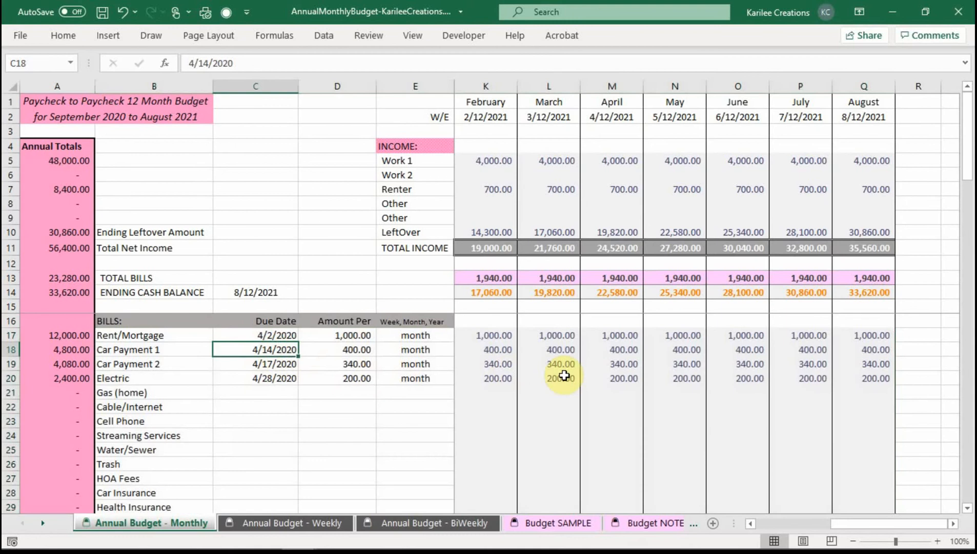
pyautogui.write('5')
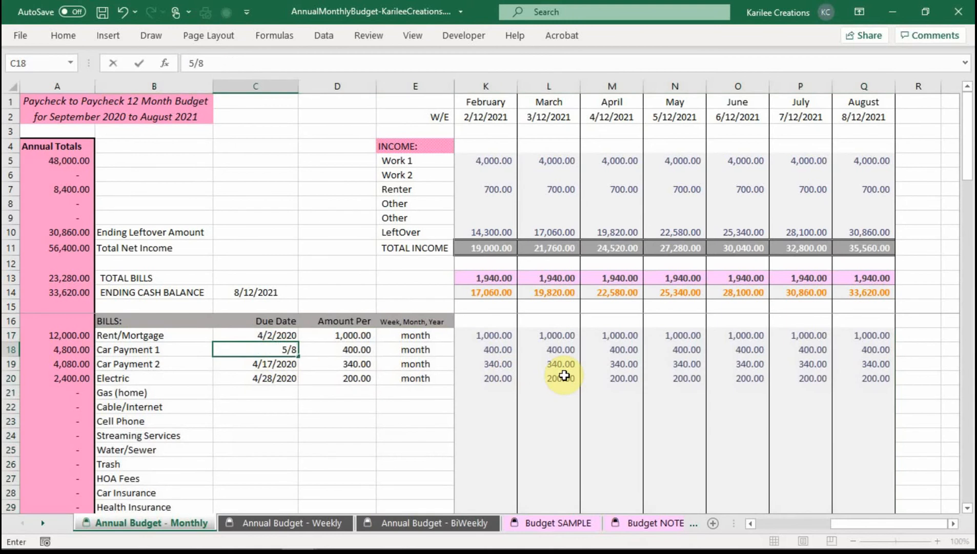
pyautogui.write('/8')
pyautogui.press('Return')
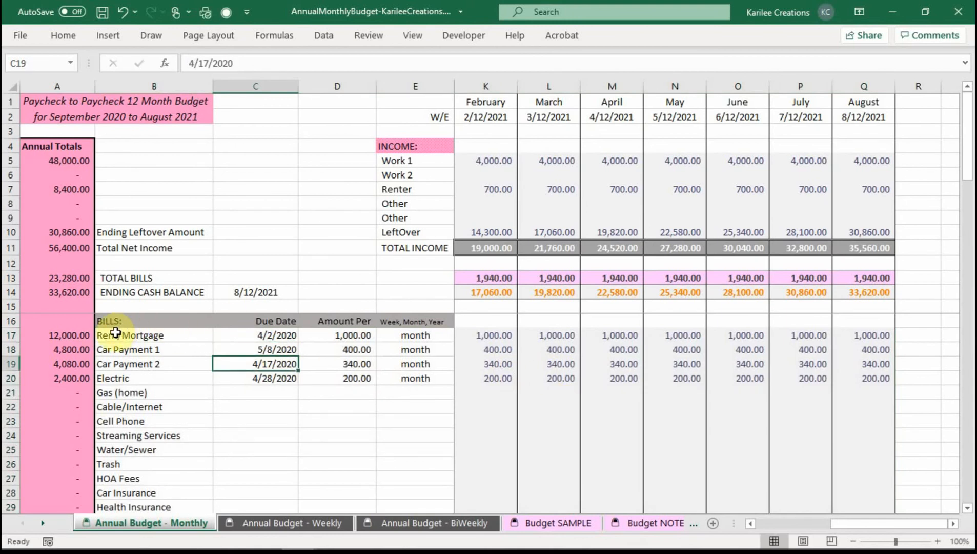
# Step: Sort the four filled bill rows, Rent/Mortgage through Electric, by due date in Column C from oldest to newest
pyautogui.moveTo(115, 333); pyautogui.dragTo(875, 377)
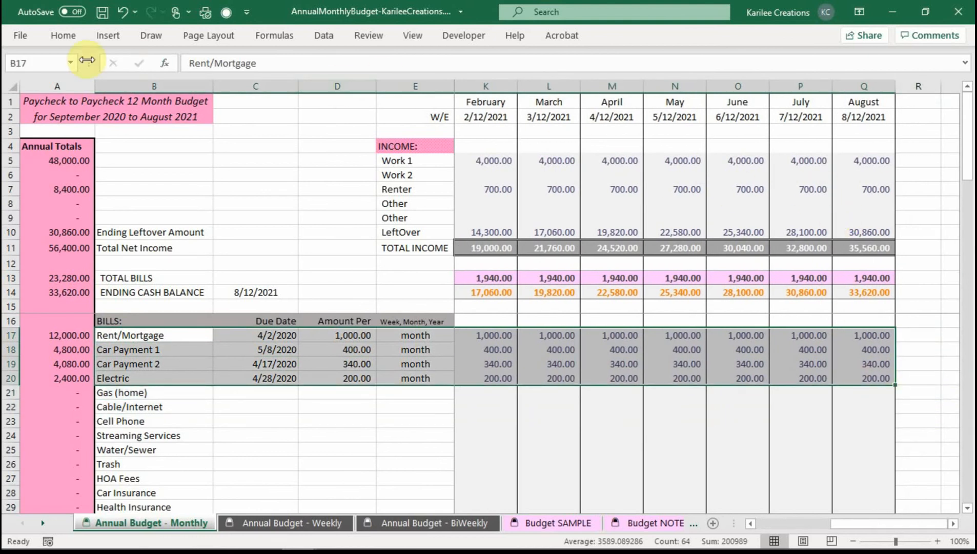
pyautogui.click(64, 35)
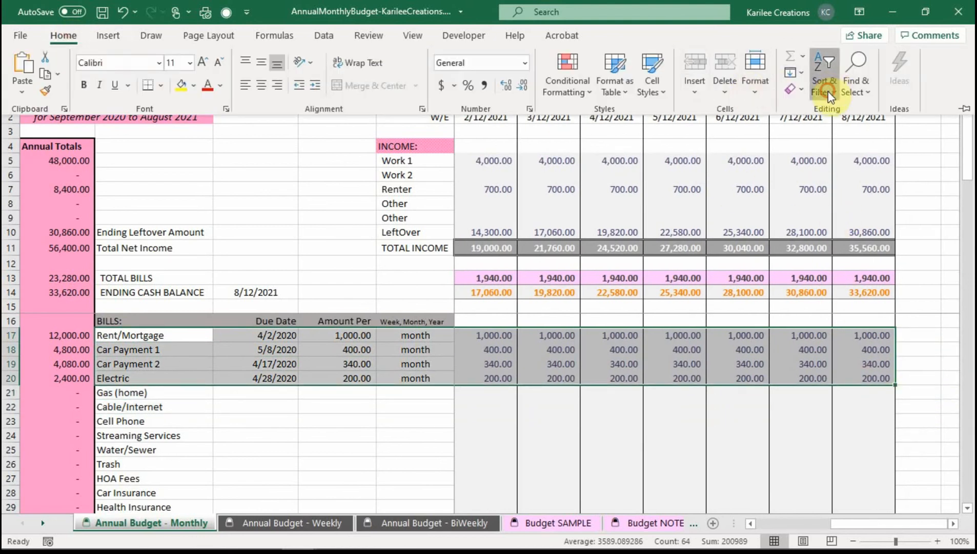
pyautogui.click(823, 86)
pyautogui.click(846, 151)
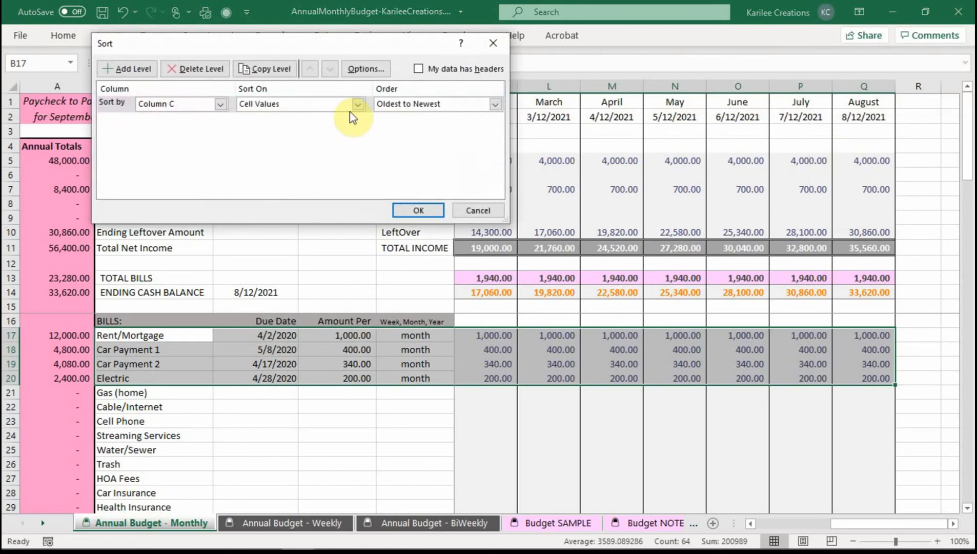
pyautogui.click(418, 210)
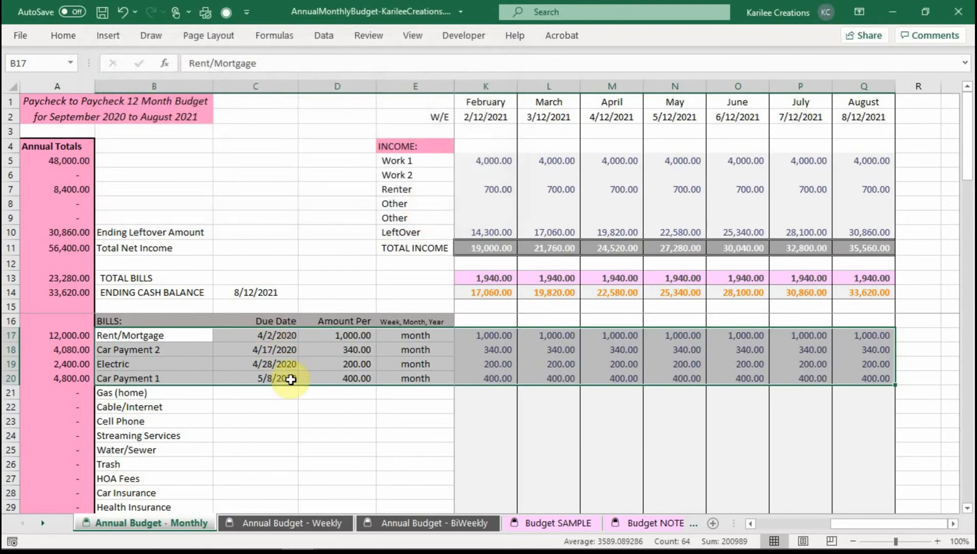
# Step: Check Car Payment 1's name and monthly amounts in its sorted row, back to September
pyautogui.click(510, 379)
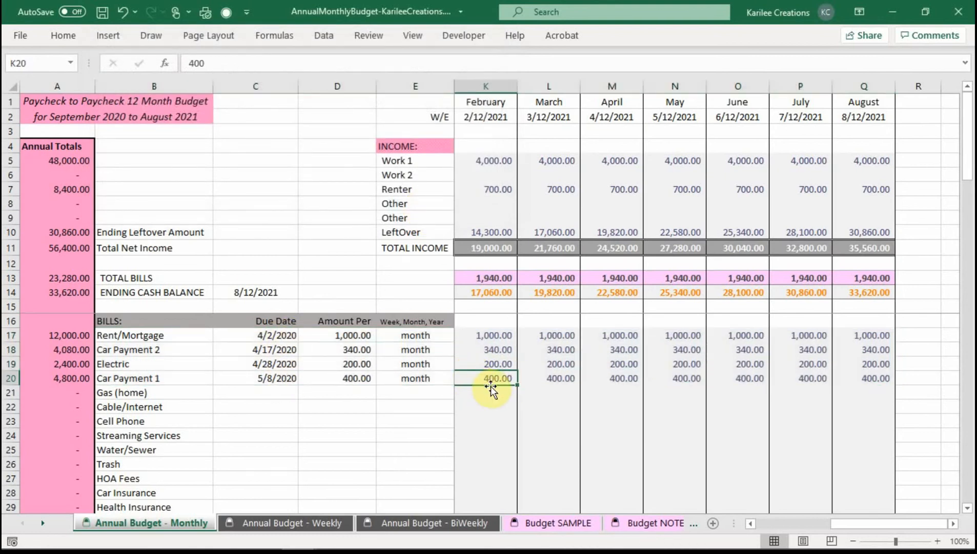
pyautogui.click(123, 382)
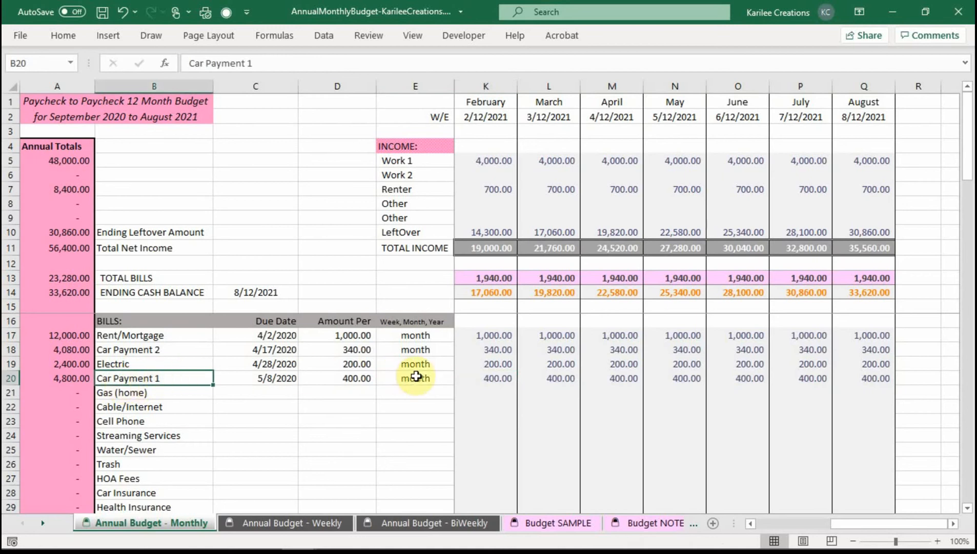
pyautogui.click(768, 522)
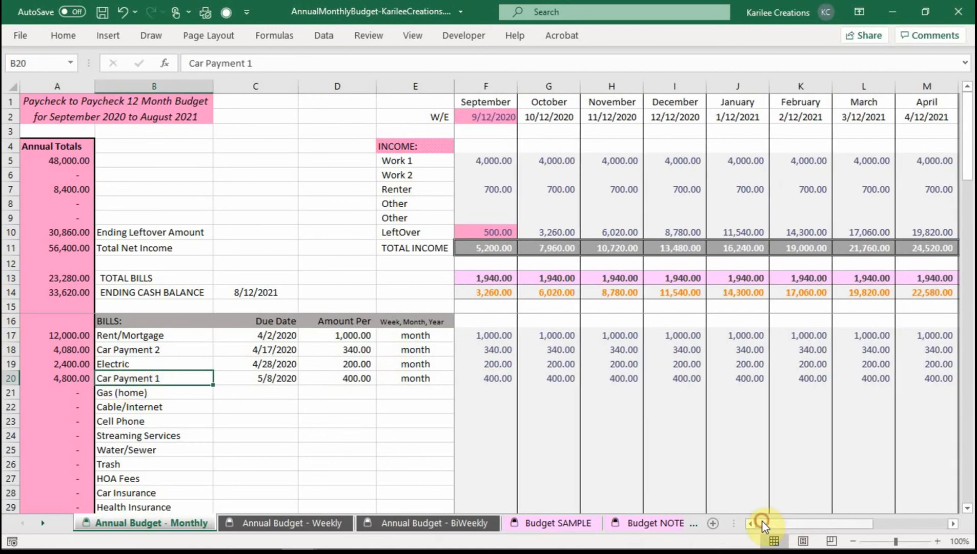
pyautogui.click(533, 416)
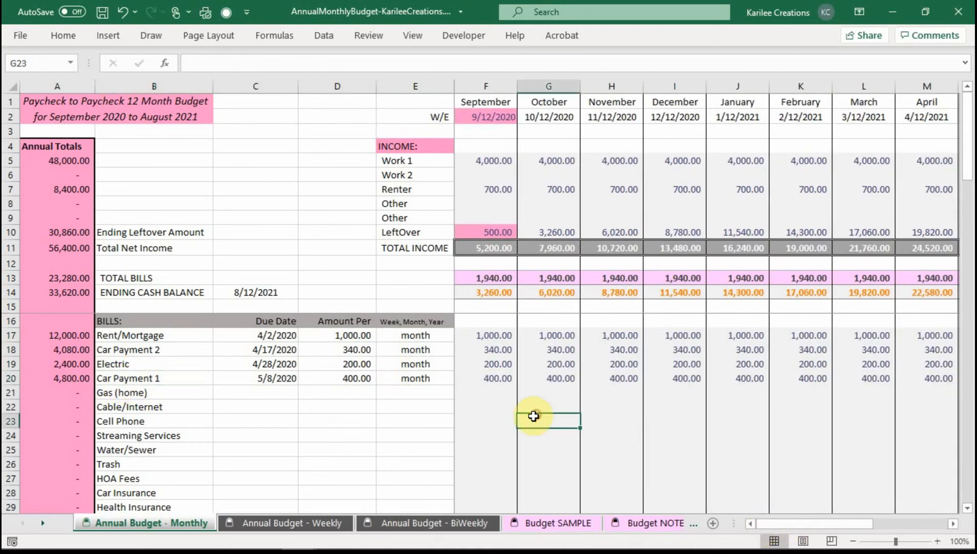
# Step: Enter 500 as the September amount for Groceries
pyautogui.click(489, 334)
pyautogui.moveTo(499, 488); pyautogui.dragTo(497, 510)
pyautogui.click(473, 434)
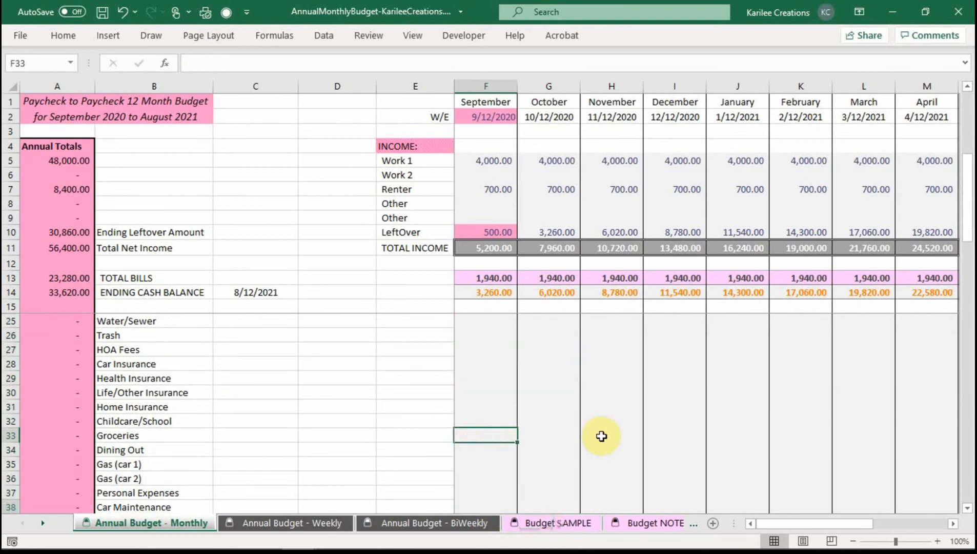
pyautogui.write('500')
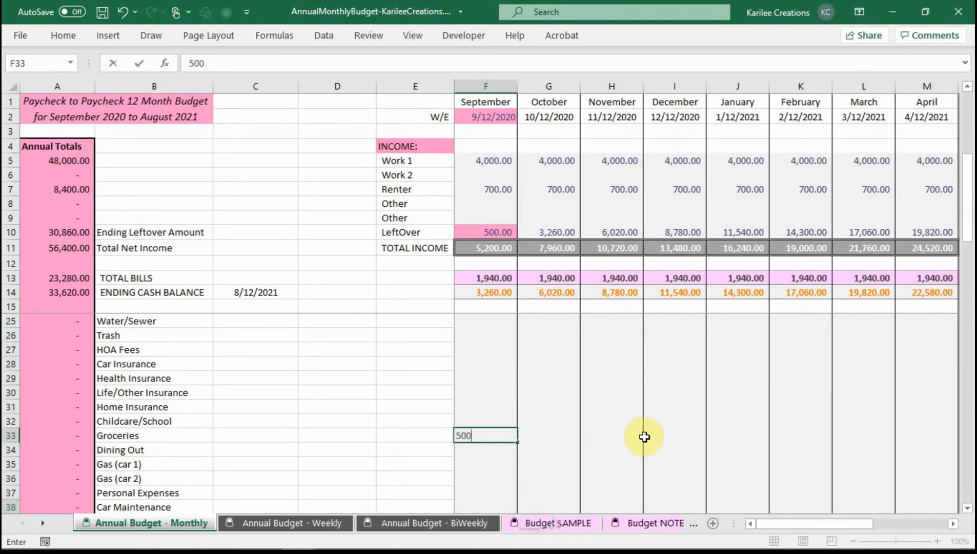
pyautogui.press('Return')
pyautogui.press('Up')
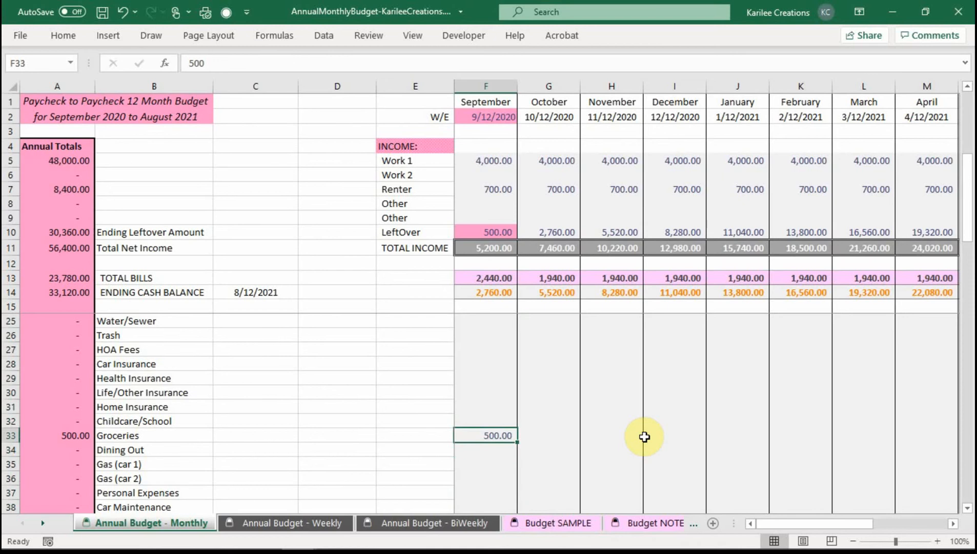
# Step: Set the September Groceries amount to 420
pyautogui.write('420')
pyautogui.press('Return')
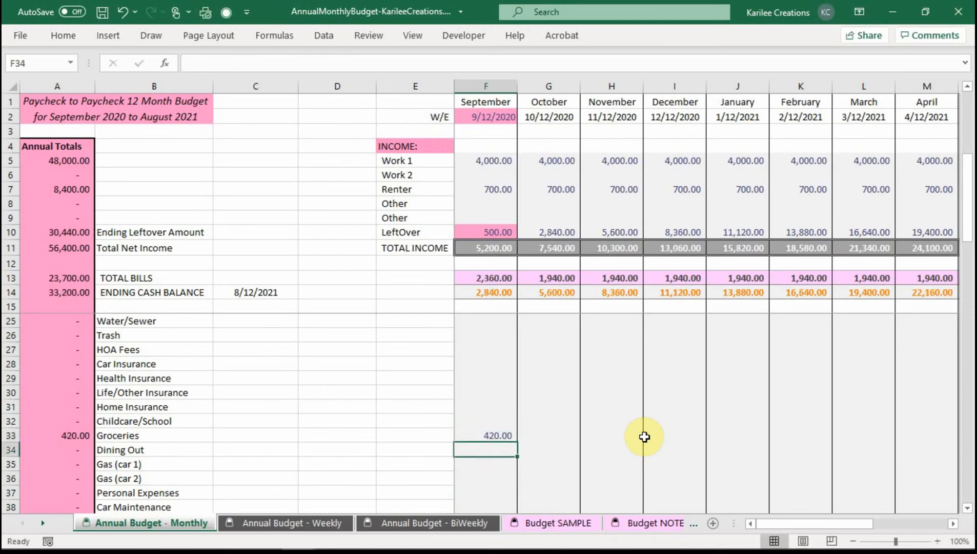
pyautogui.press('Up')
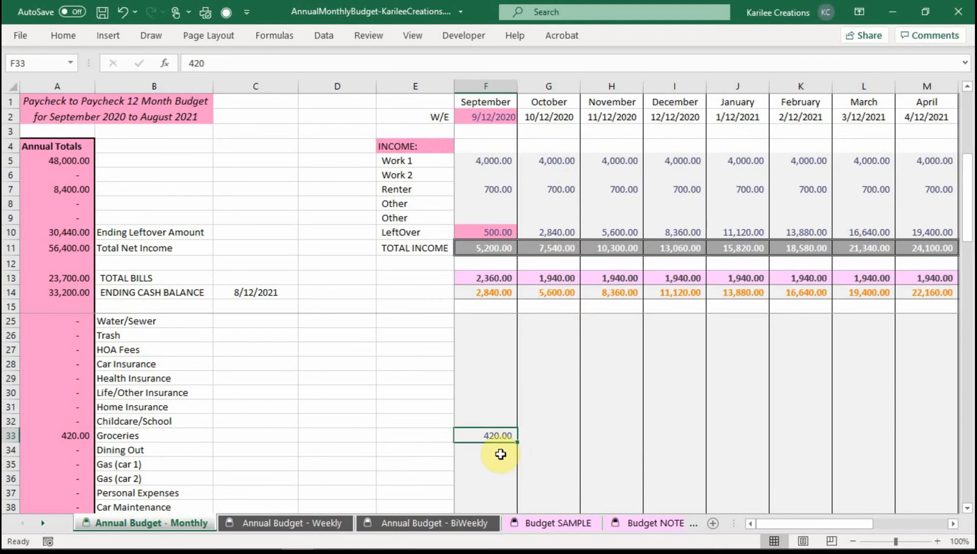
# Step: Enter September amounts of 80 for Emergency Fund and 100 for Debt Snowball Extra
pyautogui.scroll(-4, 505, 457)
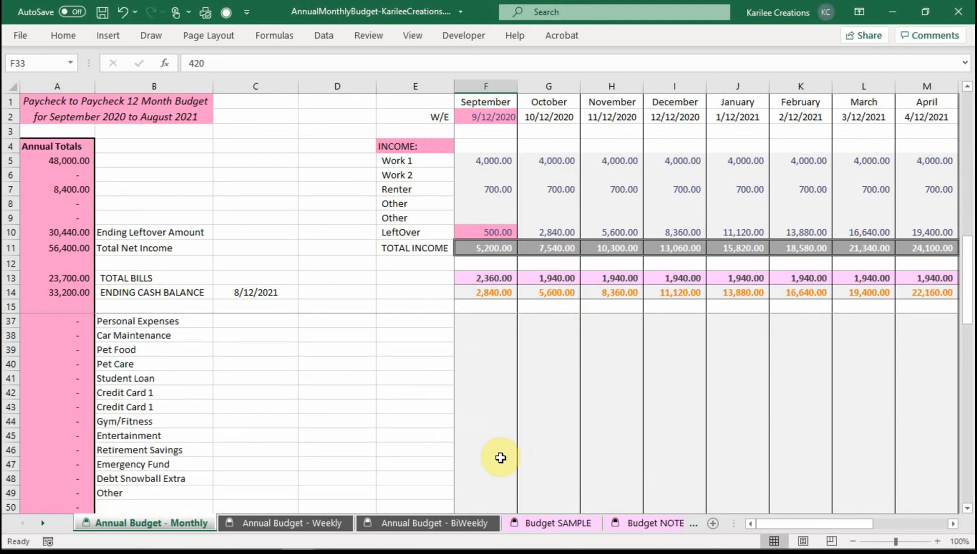
pyautogui.click(485, 465)
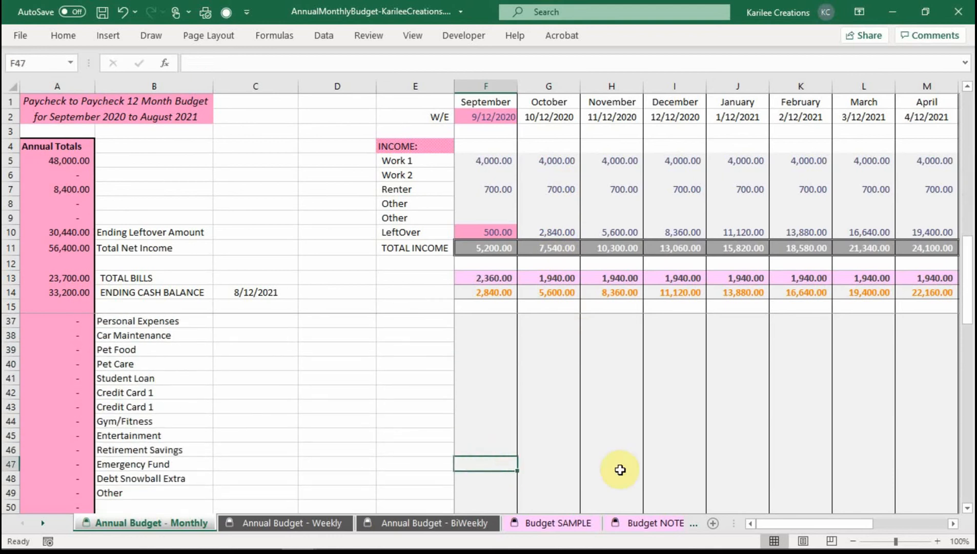
pyautogui.write('80')
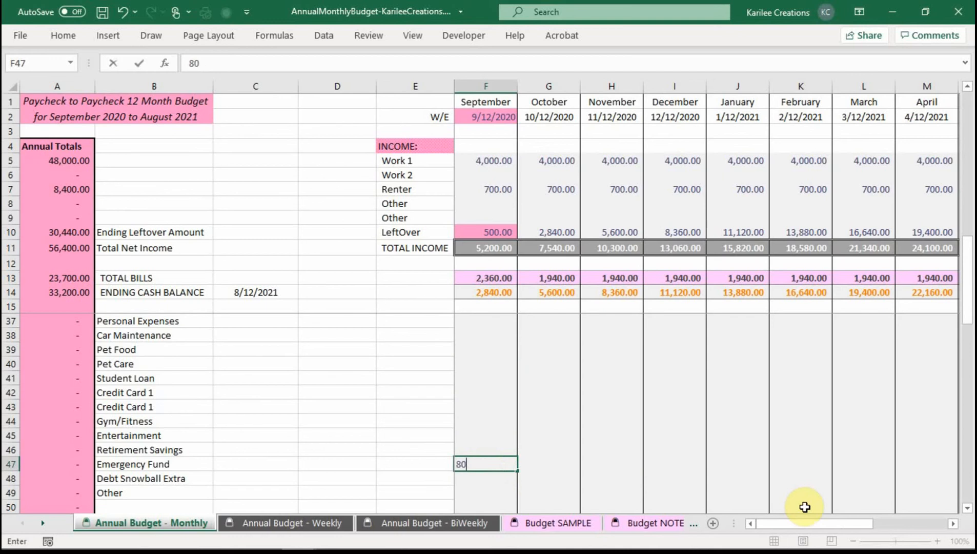
pyautogui.press('Return')
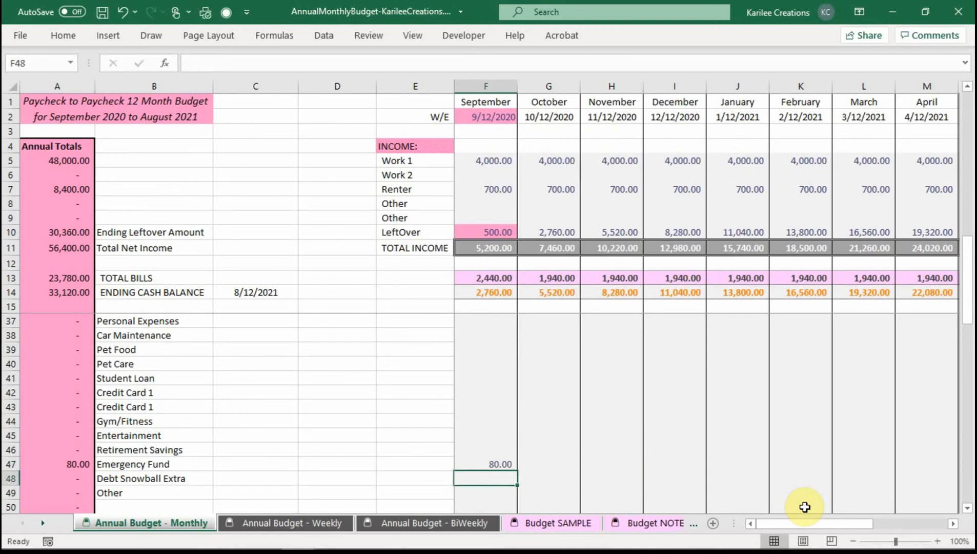
pyautogui.write('1')
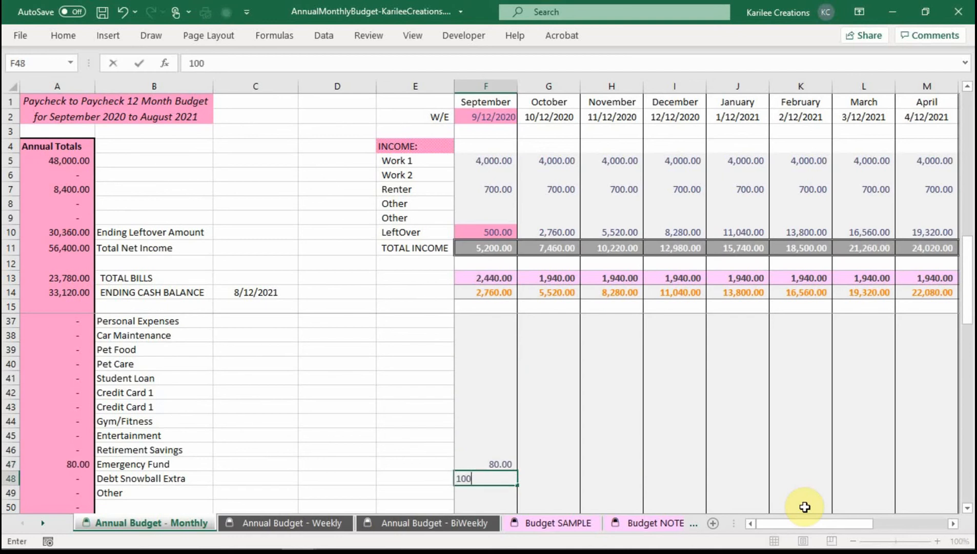
pyautogui.write('00')
pyautogui.press('Return')
pyautogui.press('Up')
pyautogui.press('Up')
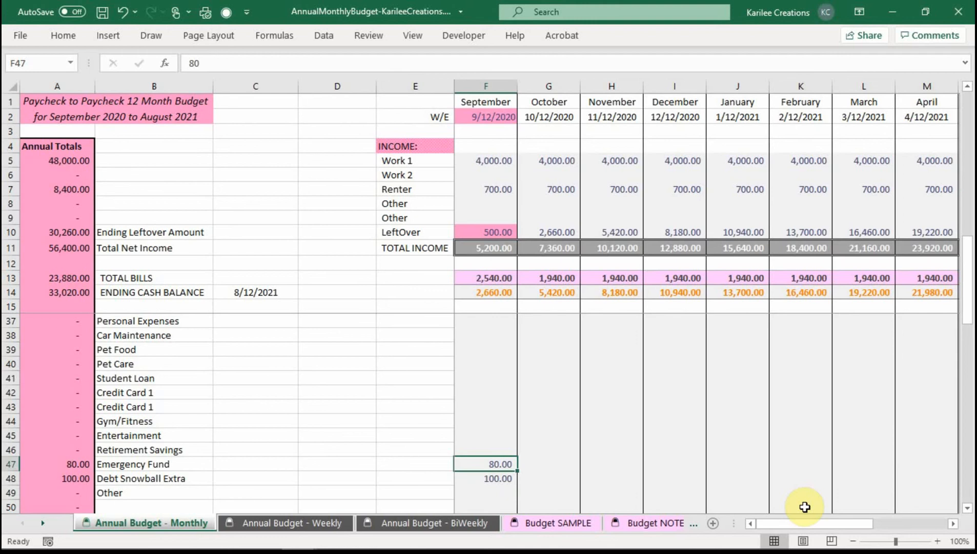
# Step: Review the September bills column from Emergency Fund back up to the first bills in the list
pyautogui.press('Up')
pyautogui.press('Up')
pyautogui.press('Up')
pyautogui.press('Up')
pyautogui.press('Up')
pyautogui.press('Up')
pyautogui.press('Up')
pyautogui.press('Up')
pyautogui.press('Up')
pyautogui.press('Up')
pyautogui.press('Up')
pyautogui.press('Up')
pyautogui.press('Up')
pyautogui.press('Up')
pyautogui.press('Up')
pyautogui.press('Up')
pyautogui.press('Up')
pyautogui.press('Up')
pyautogui.press('Up')
pyautogui.press('Up')
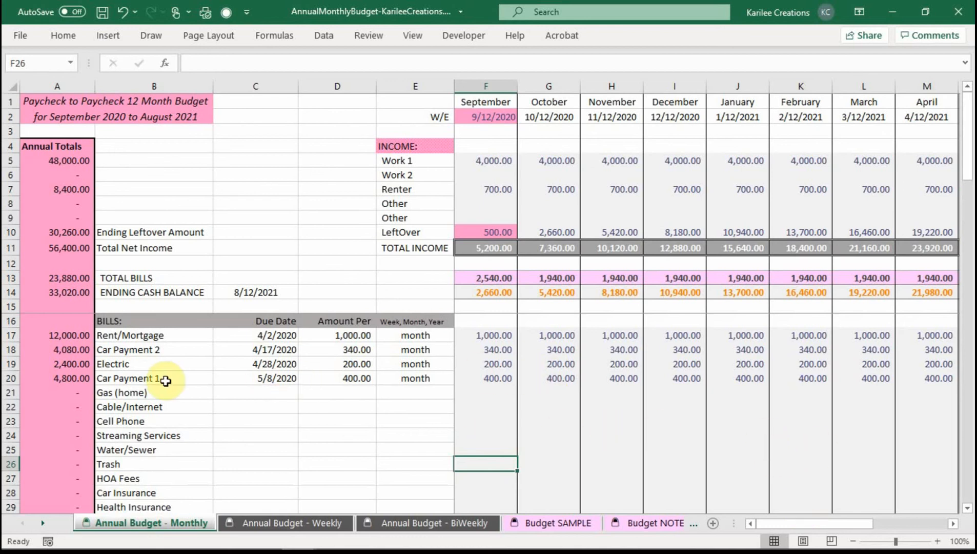
# Step: Open the Annual Budget - Weekly sheet and set its first week-ending date to 11/1
pyautogui.click(329, 528)
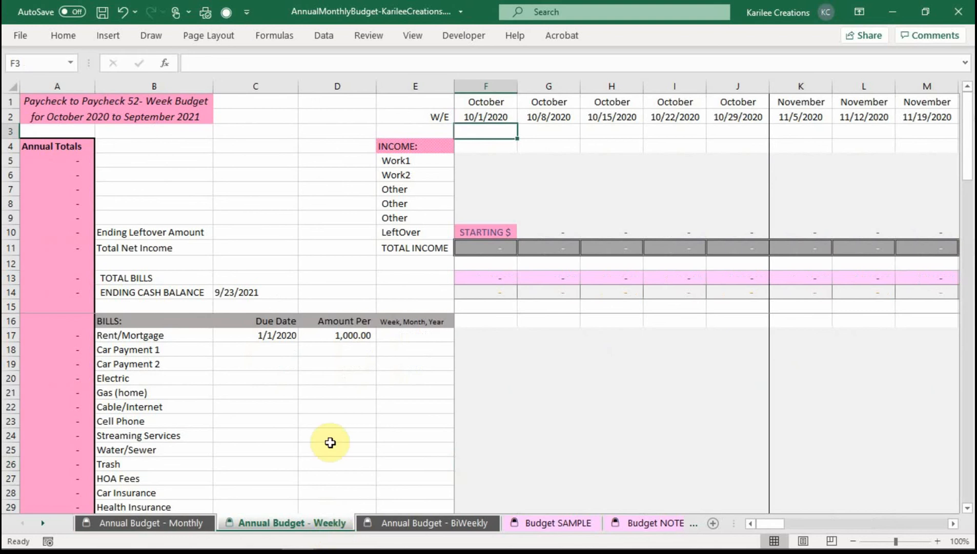
pyautogui.click(490, 115)
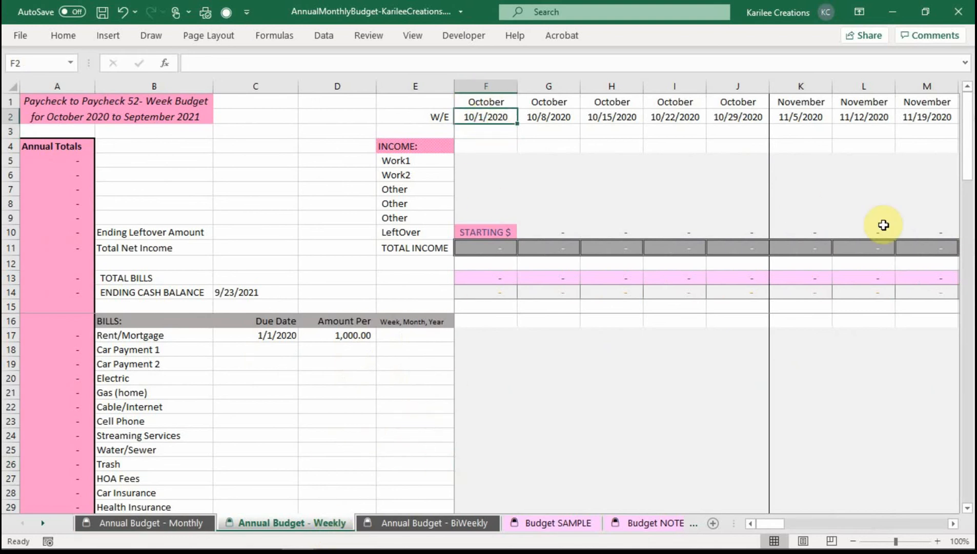
pyautogui.write('11/1')
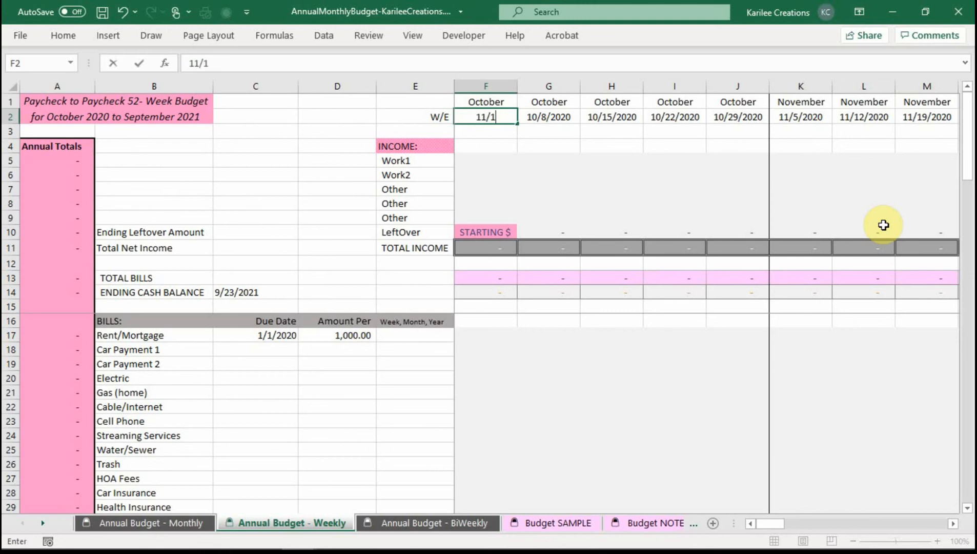
pyautogui.press('Return')
pyautogui.press('Up')
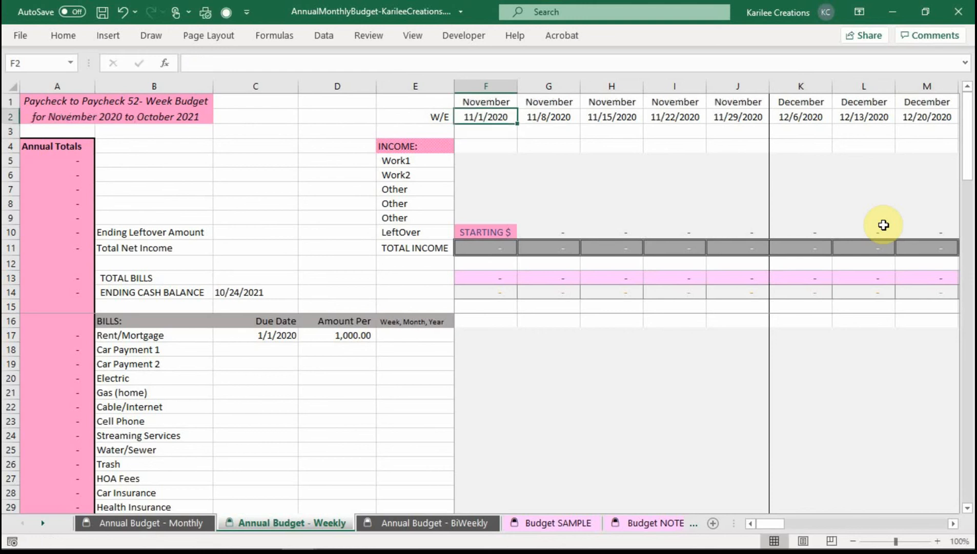
# Step: Try 12/1 and 1/15 as the weekly sheet's first week-ending date
pyautogui.write('12/1')
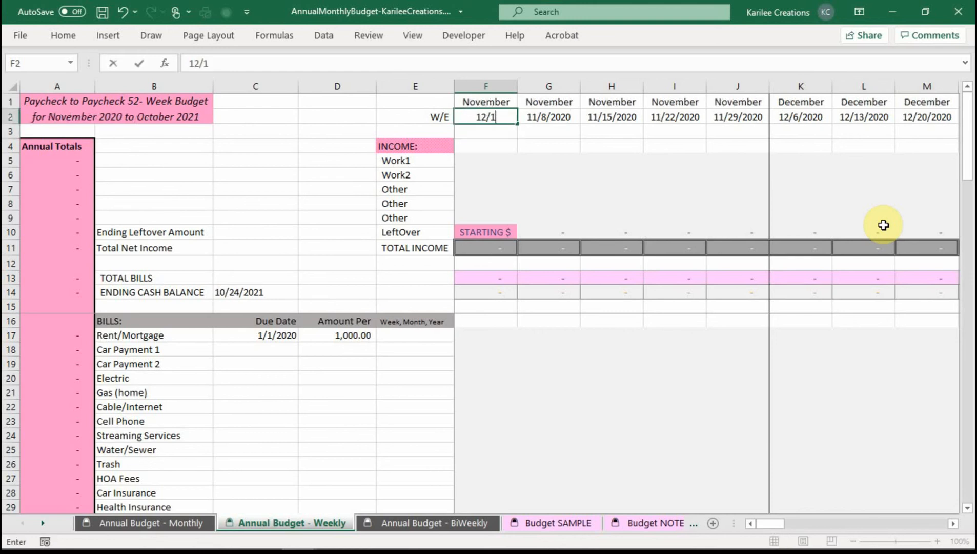
pyautogui.press('Return')
pyautogui.press('Up')
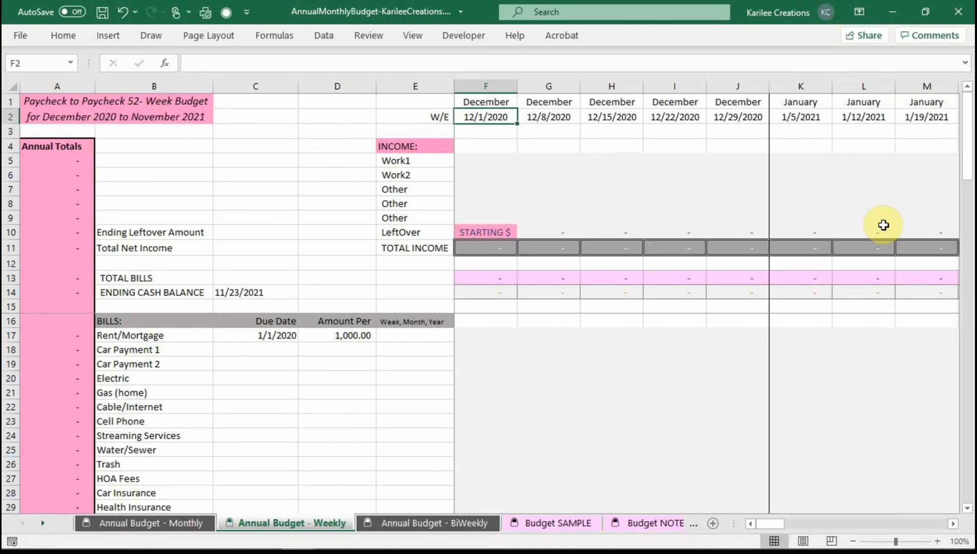
pyautogui.write('1')
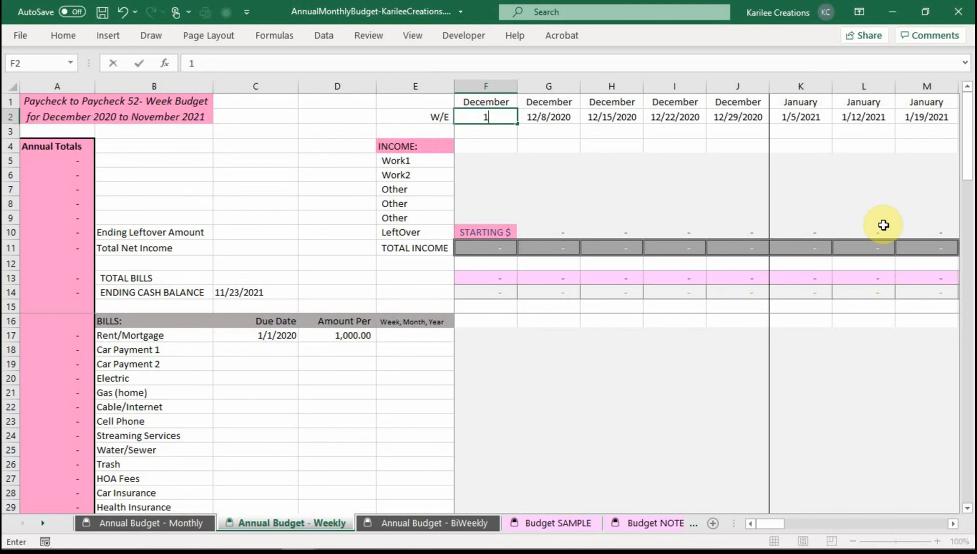
pyautogui.write('/15')
pyautogui.press('Return')
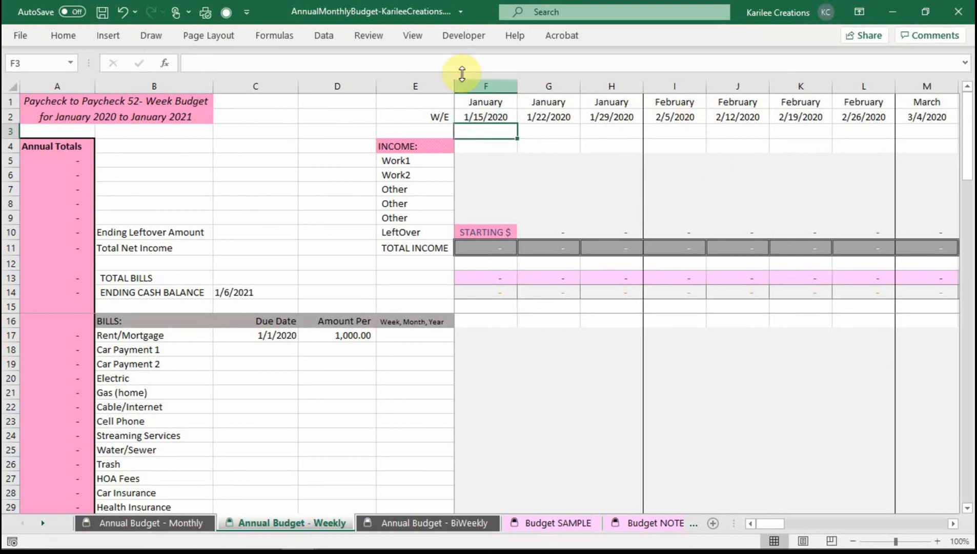
# Step: Open the Annual Budget - BiWeekly sheet and examine its week-ending dates from the first one through December
pyautogui.click(453, 528)
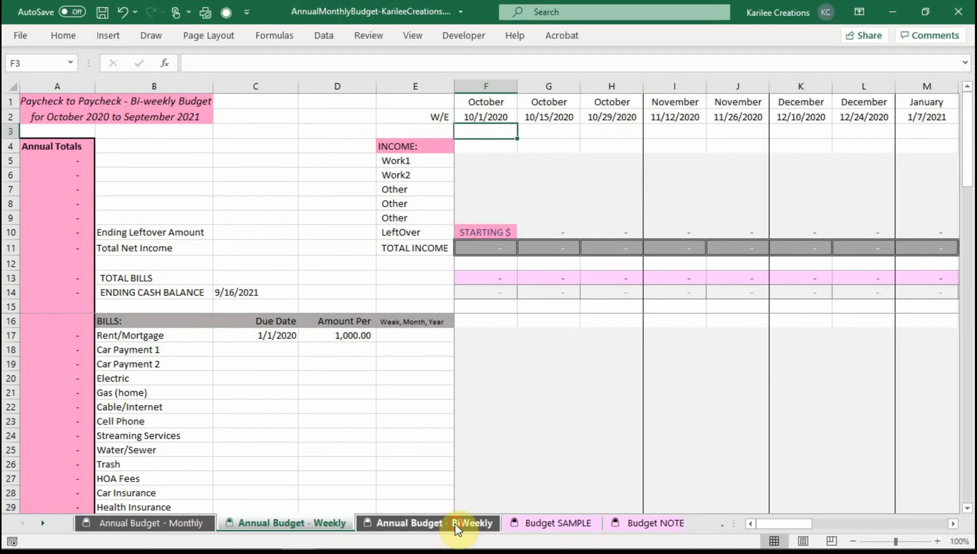
pyautogui.click(496, 116)
pyautogui.click(542, 112)
pyautogui.click(626, 117)
pyautogui.click(670, 117)
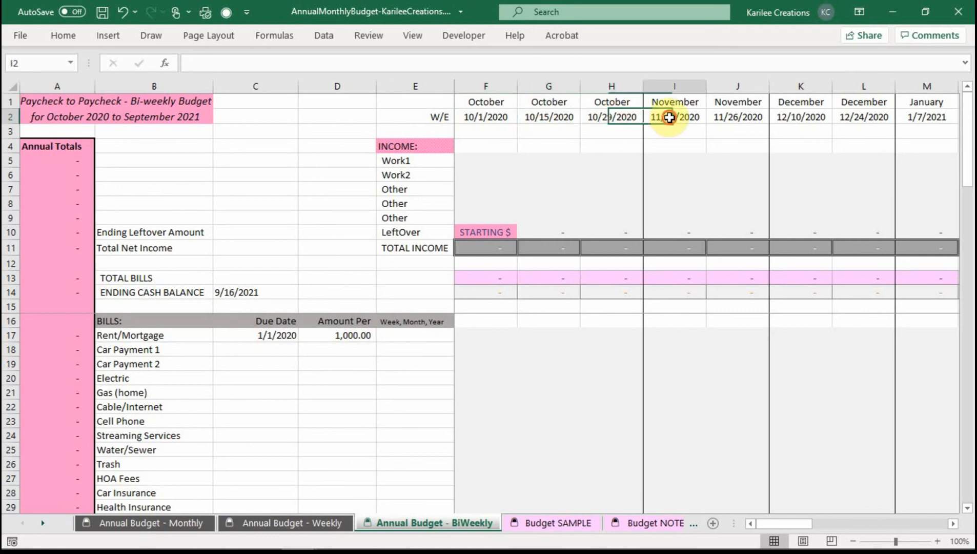
pyautogui.click(748, 117)
pyautogui.click(806, 116)
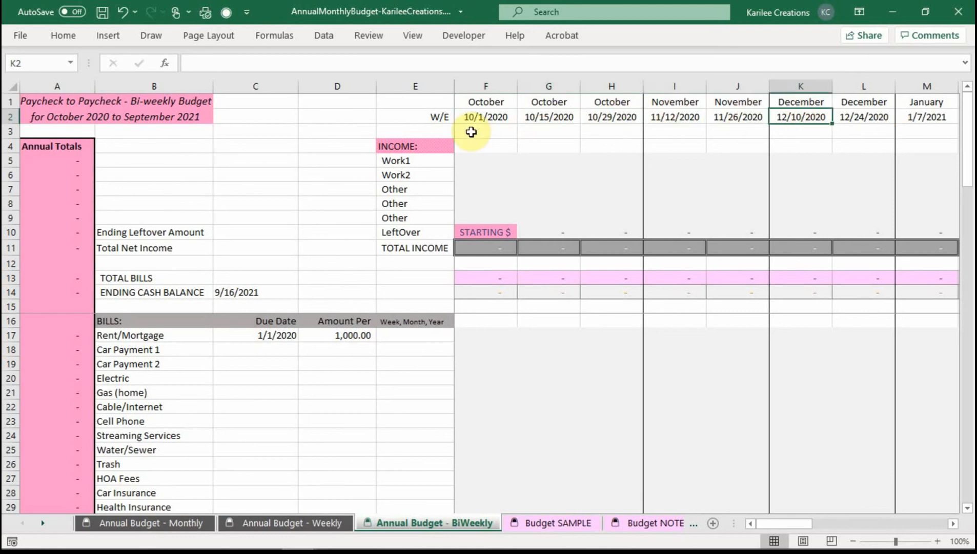
pyautogui.click(491, 116)
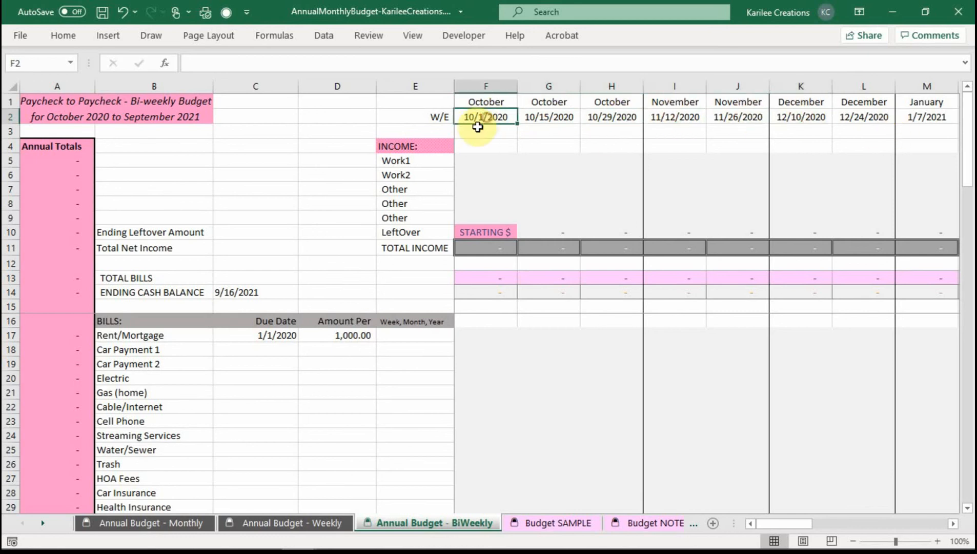
# Step: Return to the Annual Budget - Weekly sheet and set its first week-ending date to 9/12
pyautogui.click(310, 521)
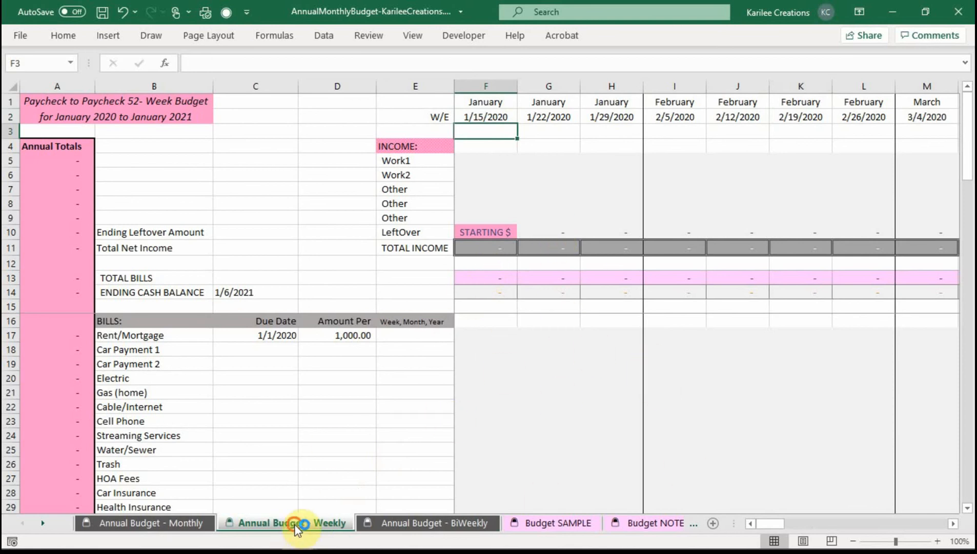
pyautogui.click(485, 119)
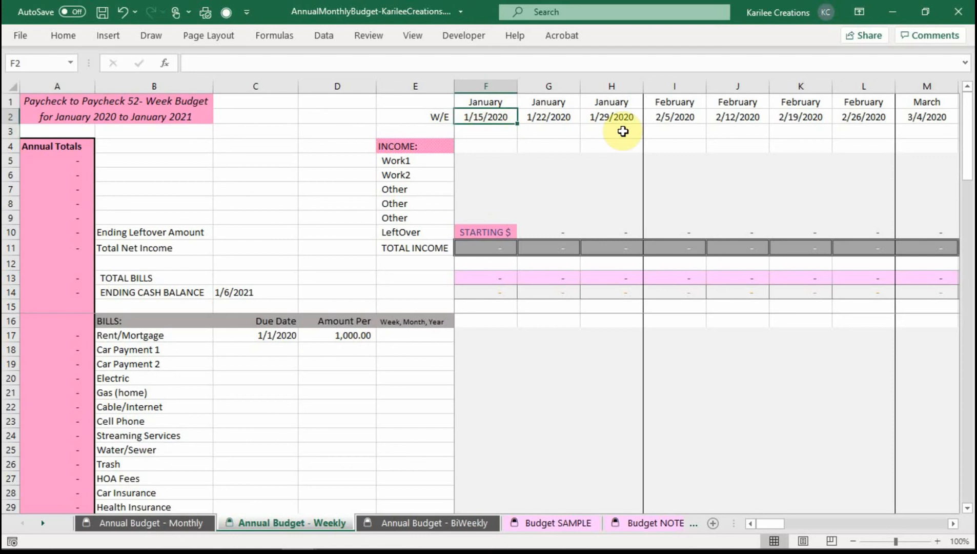
pyautogui.write('9/12')
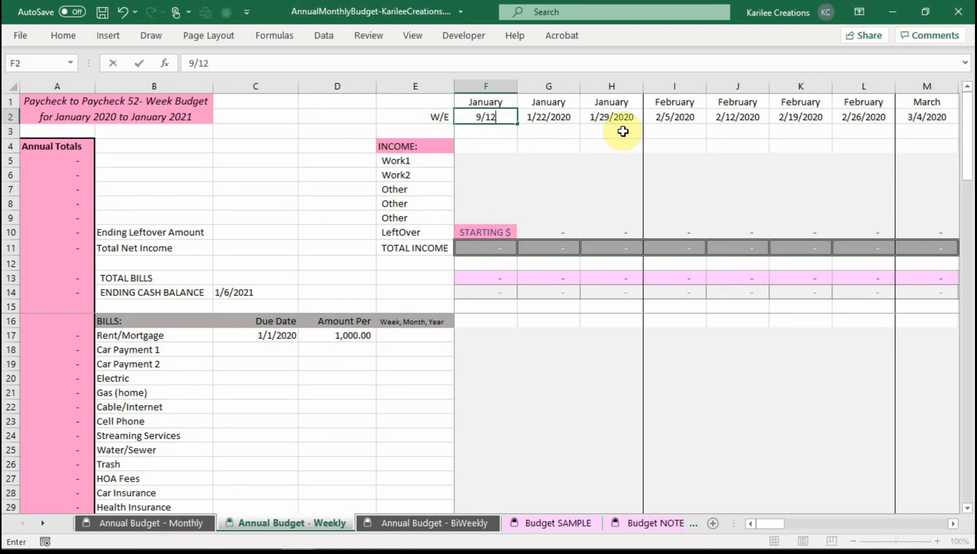
pyautogui.press('Return')
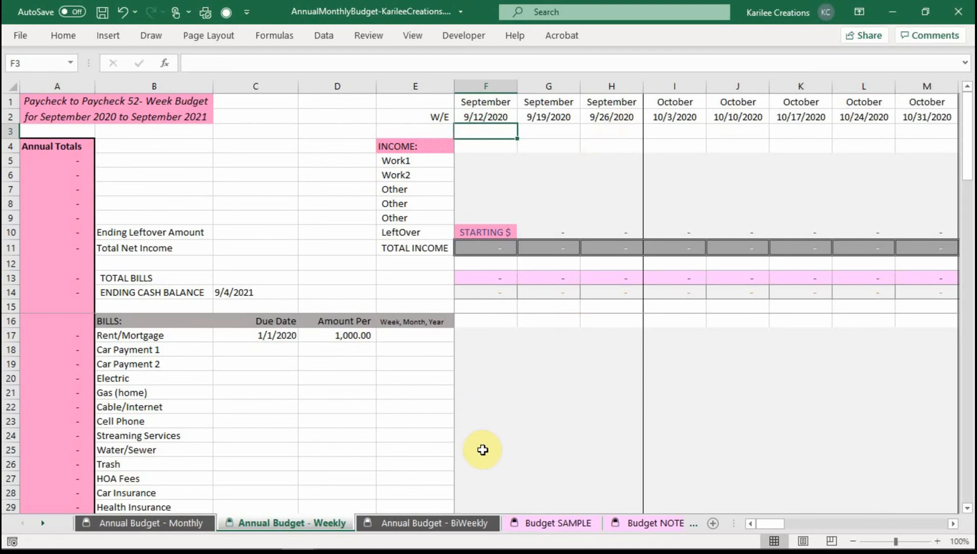
# Step: Enter 50 as the Dining Out amount for the week ending 9/12/2020 and replace it with 200
pyautogui.scroll(-3, 481, 450)
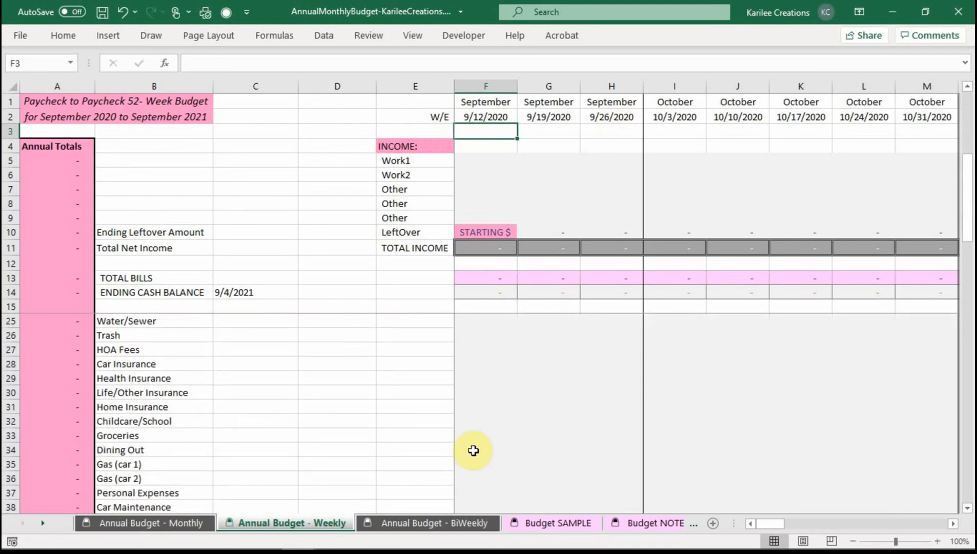
pyautogui.click(476, 448)
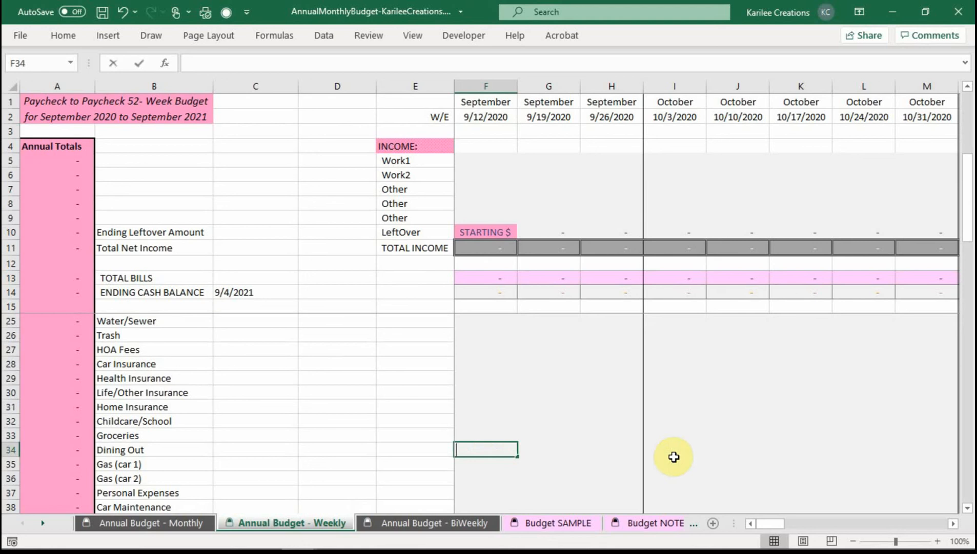
pyautogui.write('50')
pyautogui.hotkey('ctrl', 'Return')
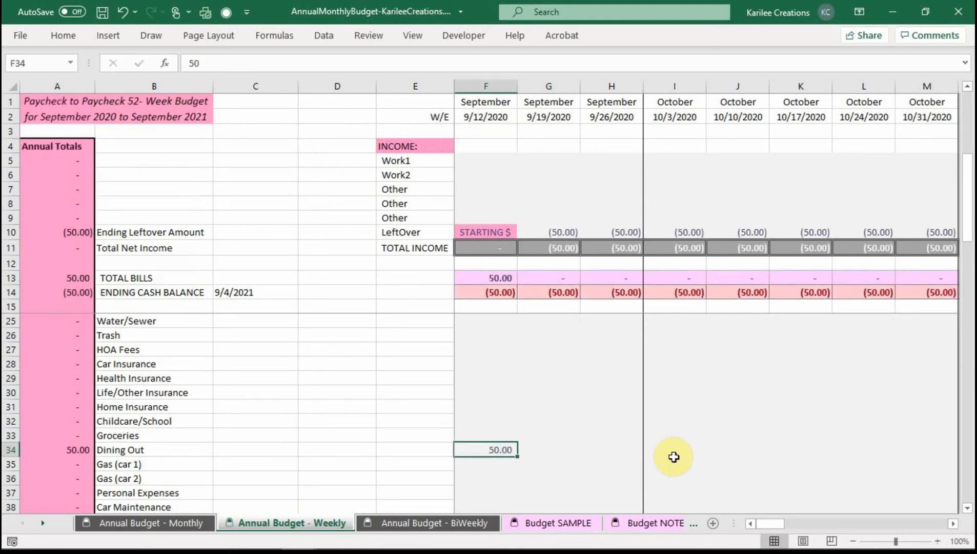
pyautogui.write('200')
pyautogui.press('Return')
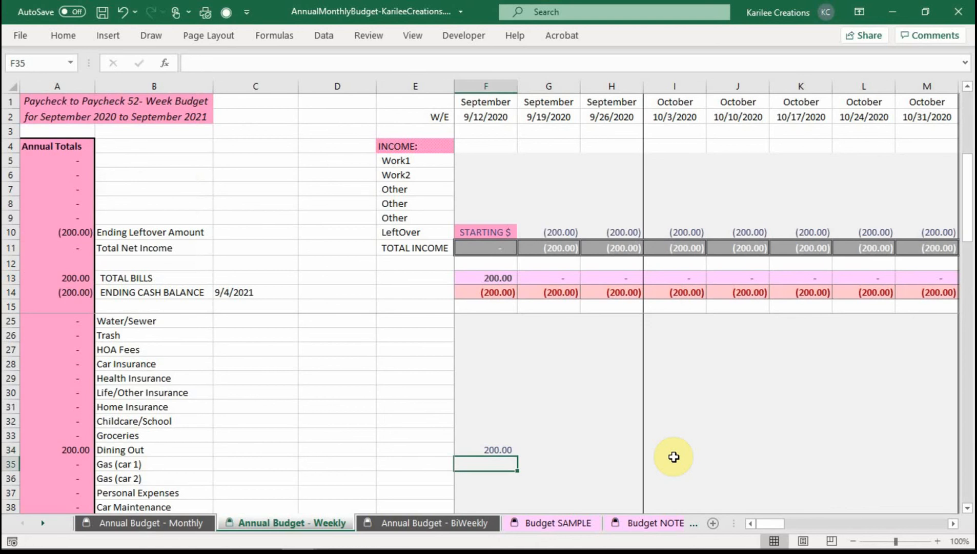
# Step: Set the Dining Out amount to 50 for both the 9/12/2020 and 9/19/2020 weeks
pyautogui.press('Up')
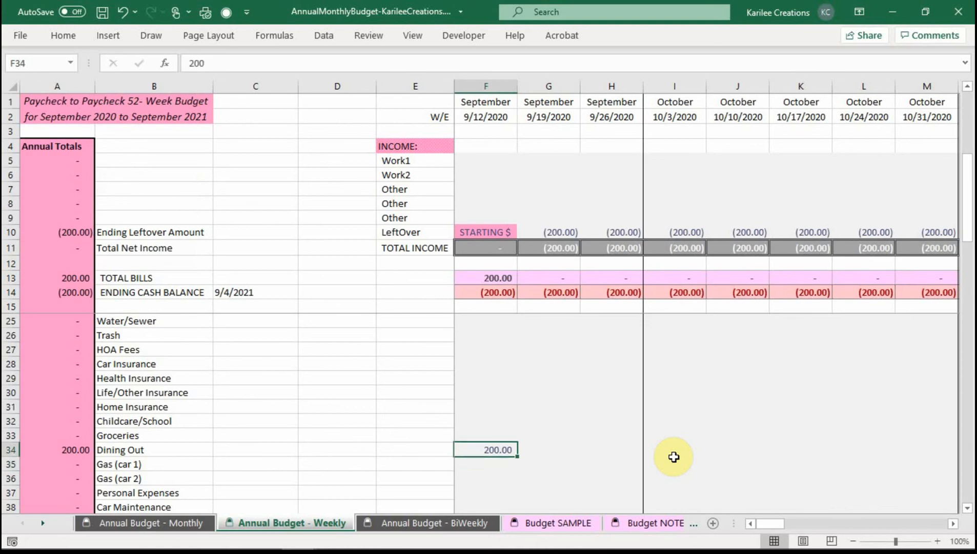
pyautogui.write('50')
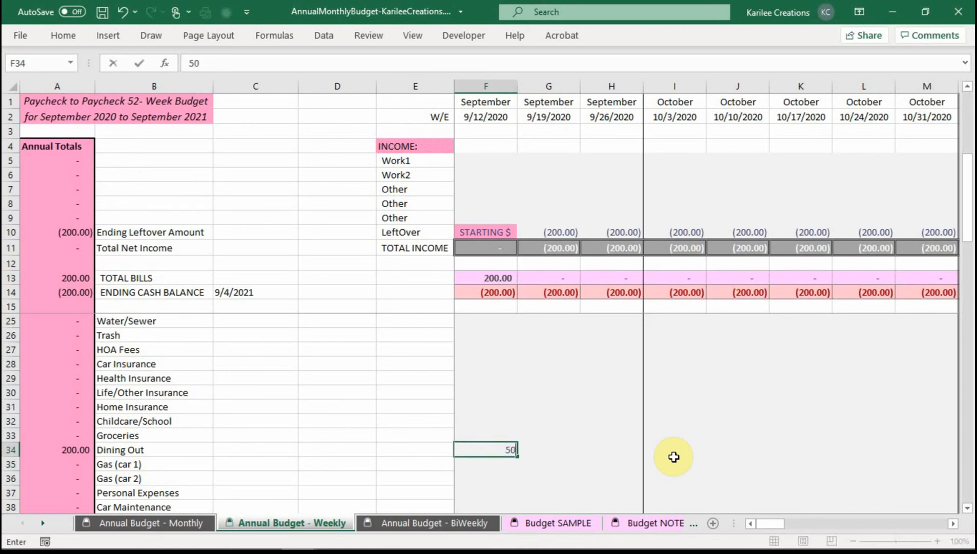
pyautogui.press('Return')
pyautogui.press('Up')
pyautogui.press('Right')
pyautogui.write('50')
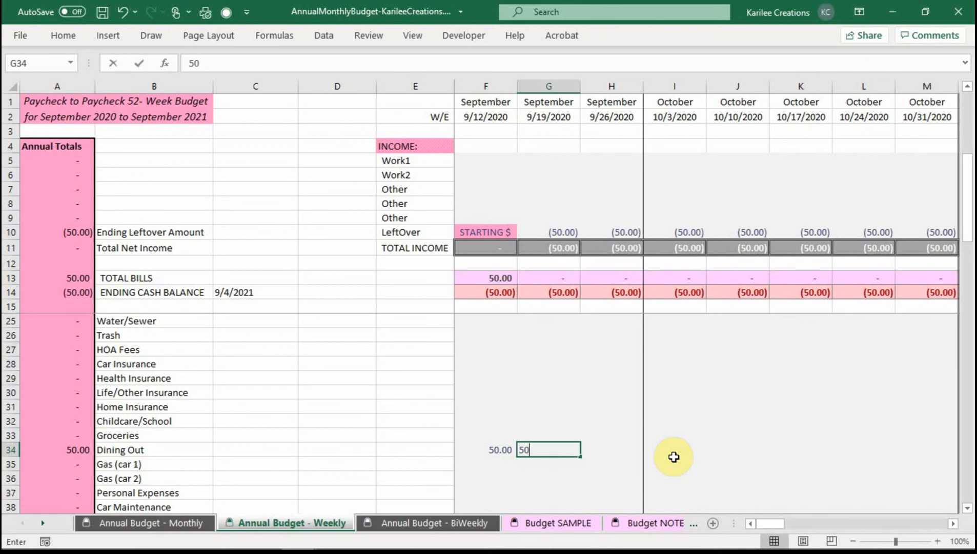
pyautogui.press('Return')
pyautogui.press('Up')
pyautogui.press('Left')
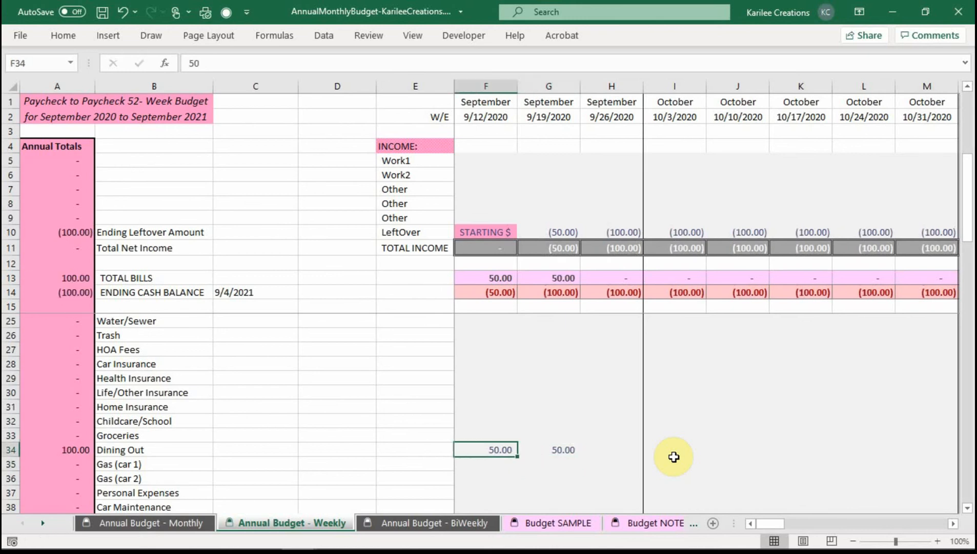
# Step: Change Dining Out to 30 for the 9/12/2020 week and 70 for the 9/19/2020 week, and clear both amounts
pyautogui.write('30')
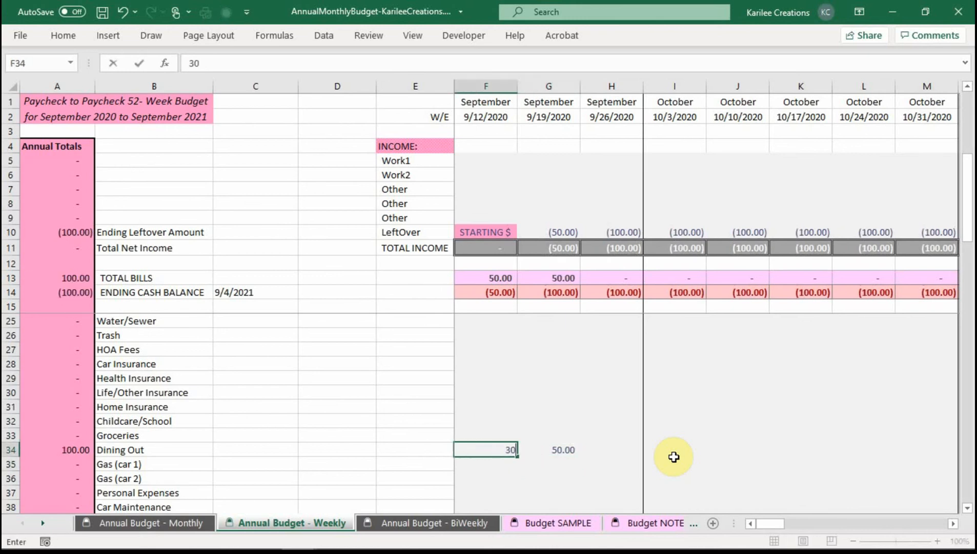
pyautogui.press('Return')
pyautogui.press('Up')
pyautogui.press('Right')
pyautogui.write('70')
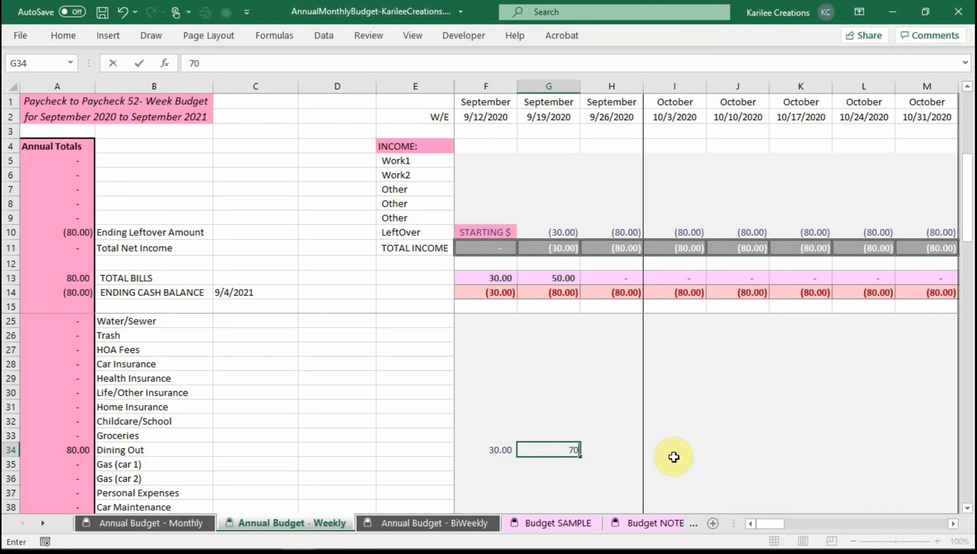
pyautogui.press('Return')
pyautogui.press('Up')
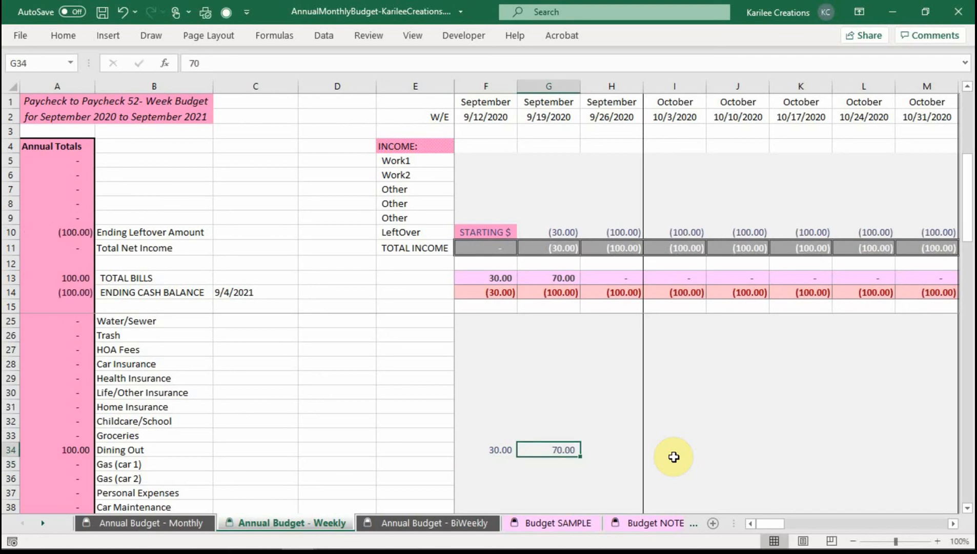
pyautogui.moveTo(484, 454); pyautogui.dragTo(524, 451)
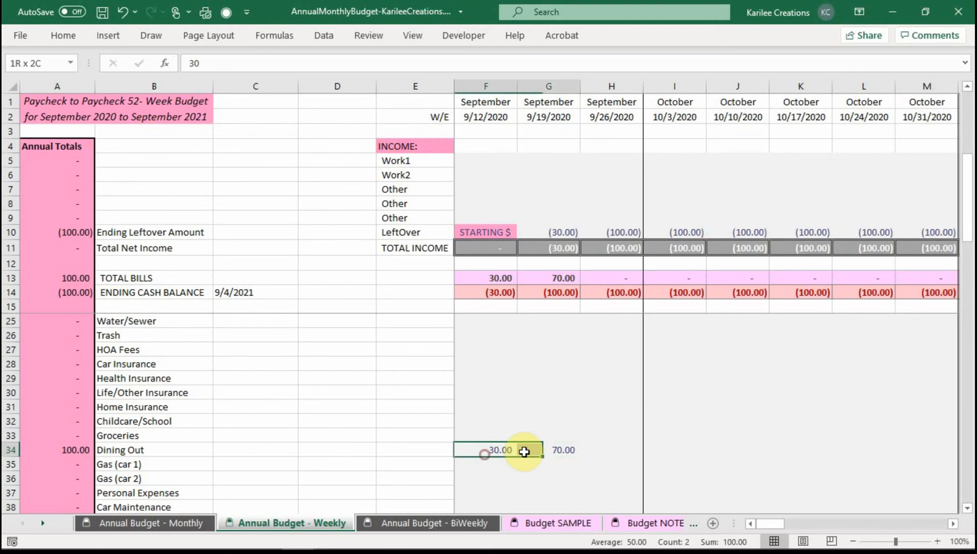
pyautogui.press('Delete')
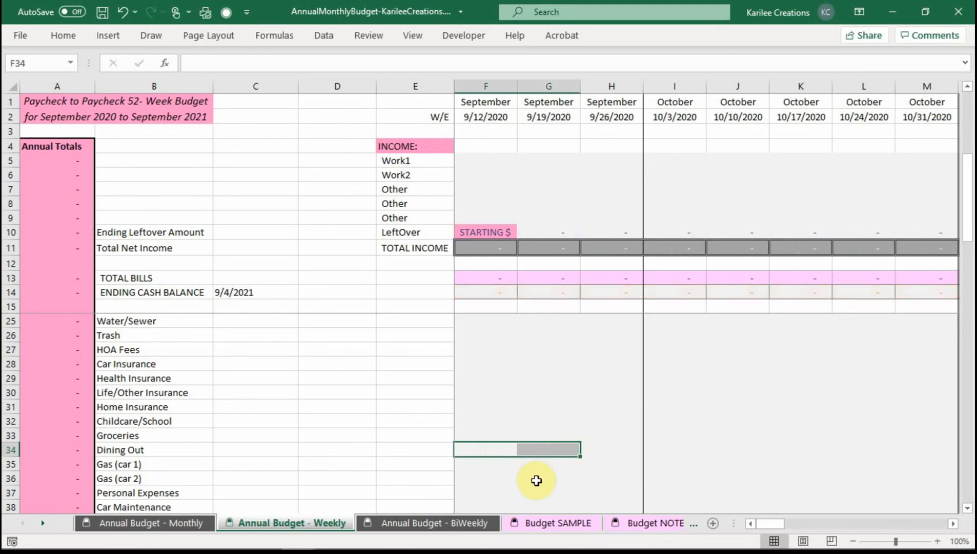
# Step: Create a copy of the Annual Budget - Monthly sheet at the end of the workbook
pyautogui.click(159, 516)
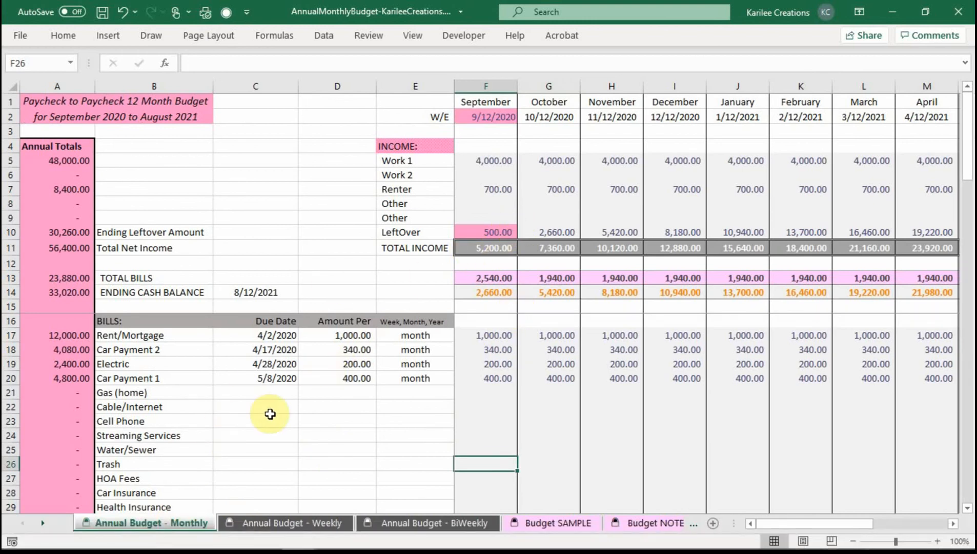
pyautogui.rightClick(188, 530)
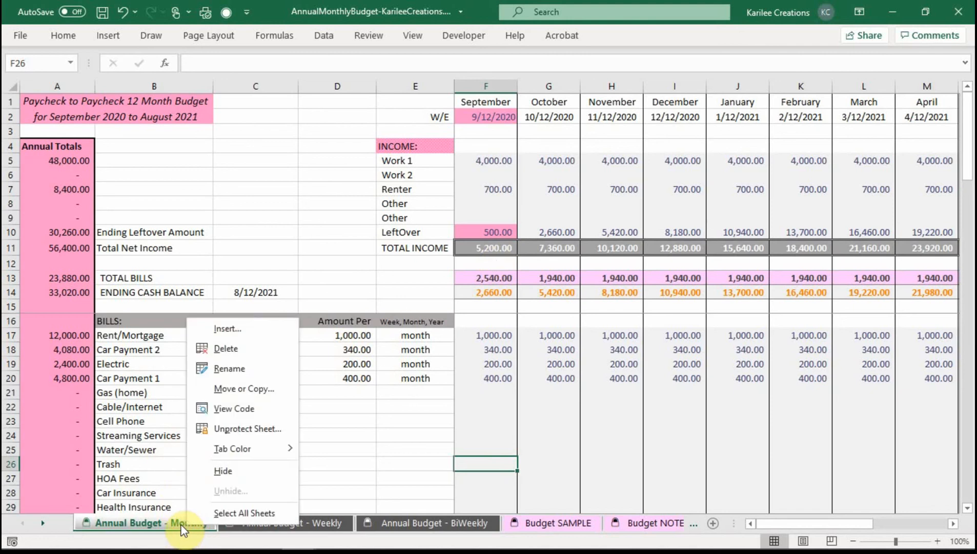
pyautogui.click(231, 389)
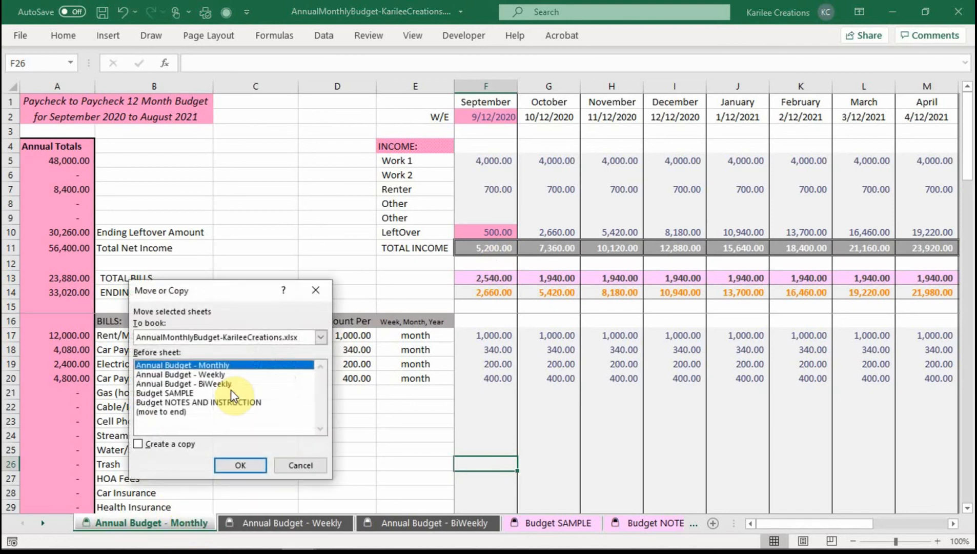
pyautogui.click(174, 411)
pyautogui.click(164, 444)
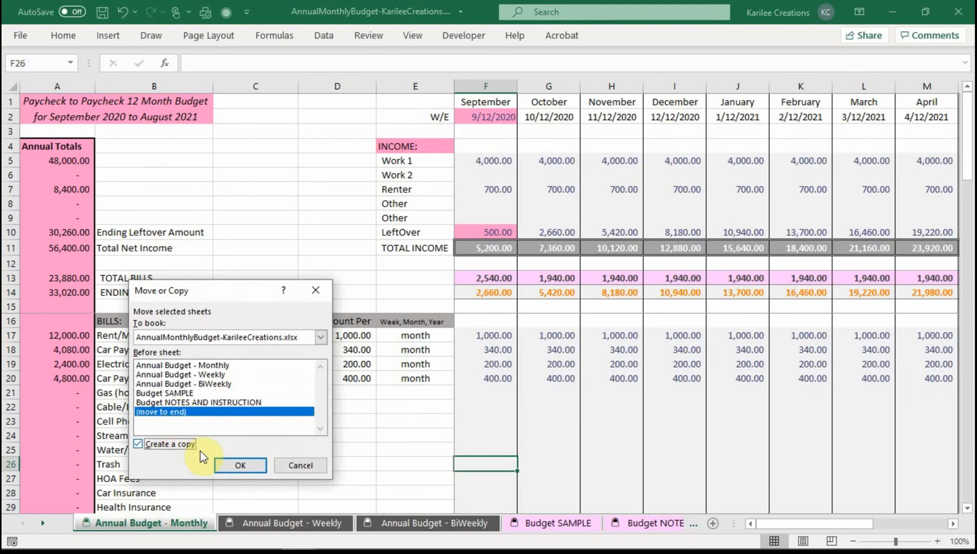
pyautogui.click(229, 465)
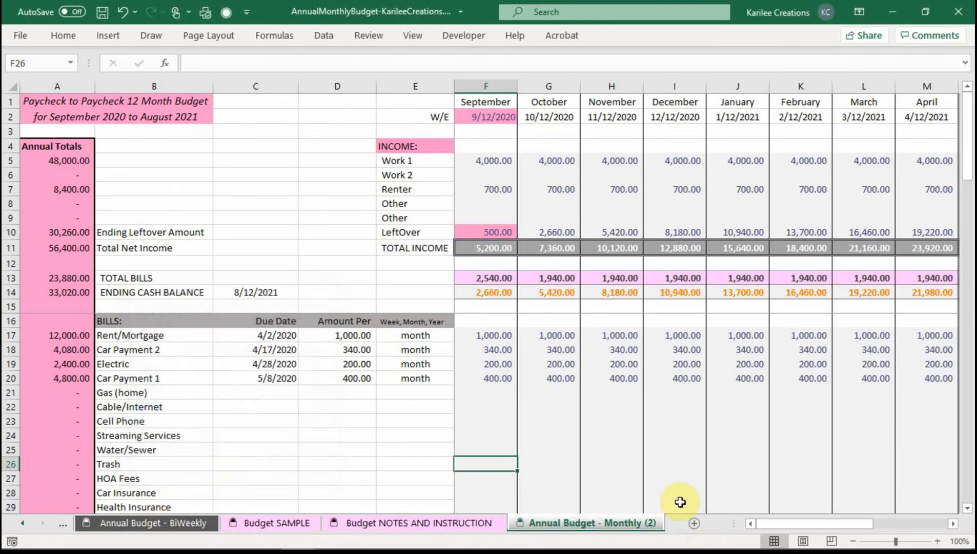
# Step: Rename the copied monthly budget sheet to September 2020
pyautogui.rightClick(619, 534)
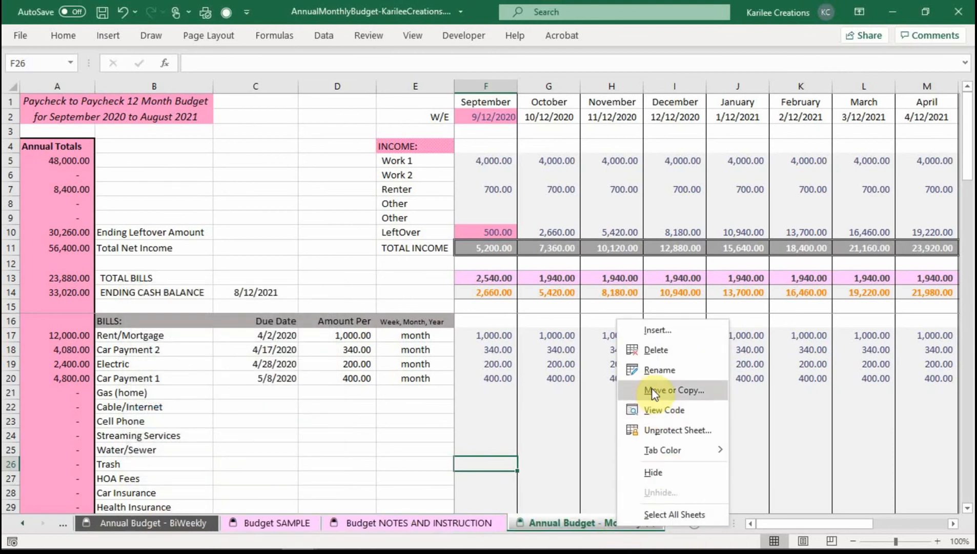
pyautogui.click(653, 370)
pyautogui.write('S')
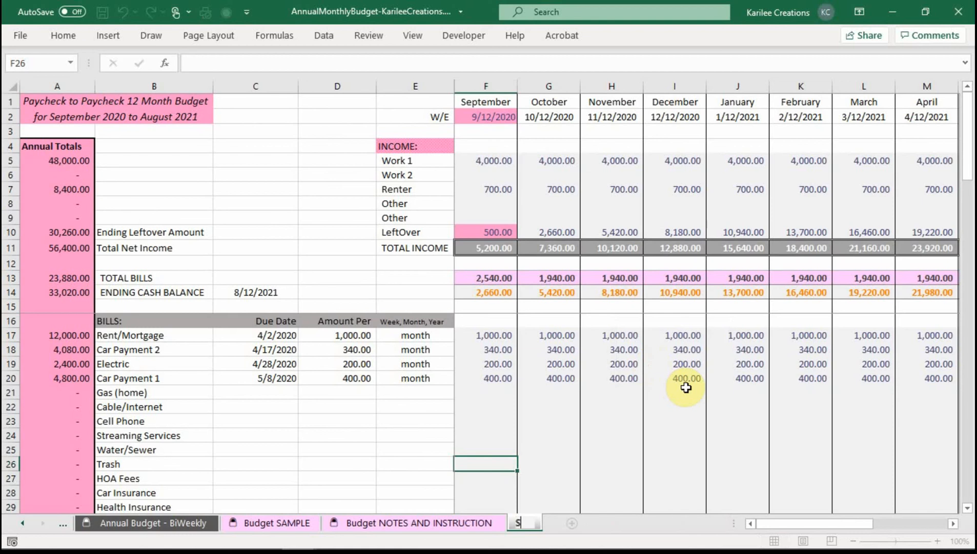
pyautogui.write('eptember 2020')
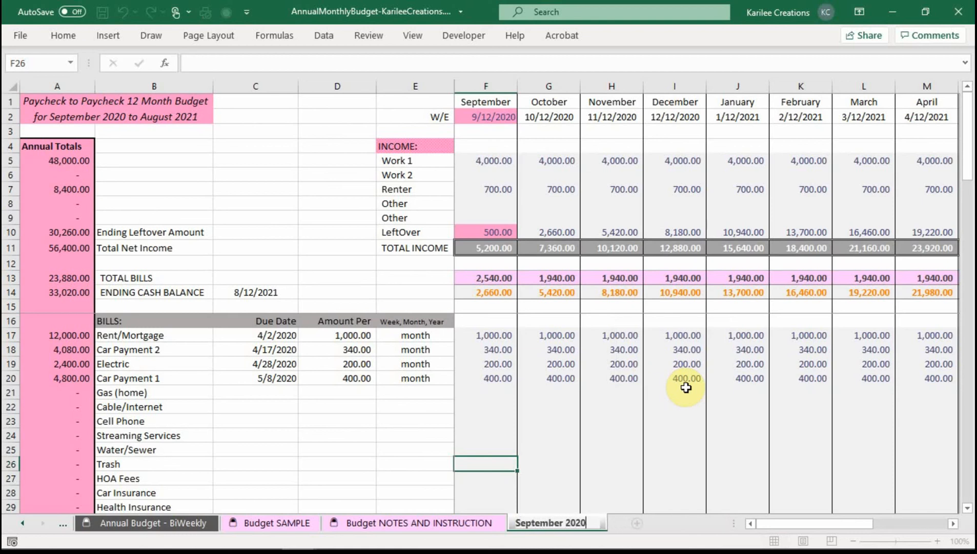
pyautogui.press('Return')
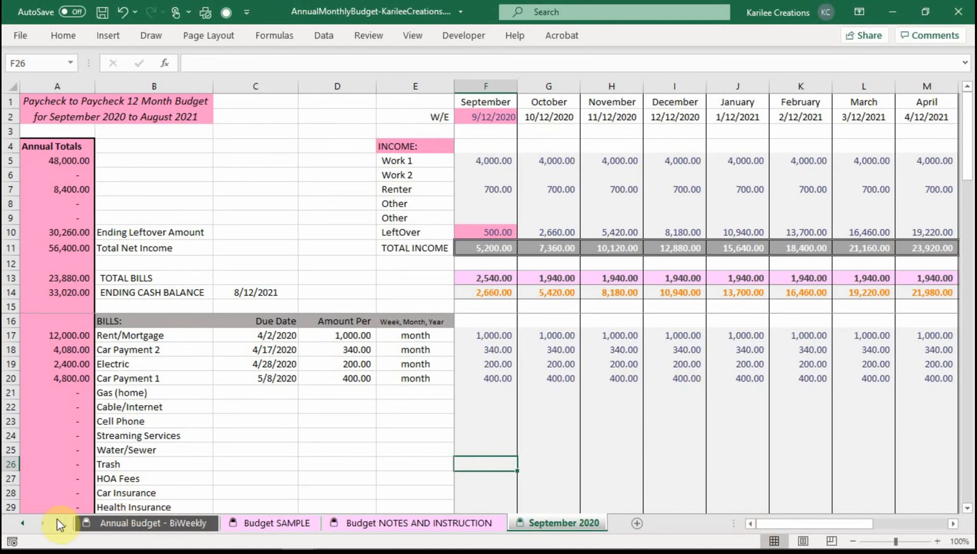
# Step: Return to the original Annual Budget - Monthly sheet and set its first week-ending date to 1/1/2021
pyautogui.click(21, 522)
pyautogui.click(20, 521)
pyautogui.click(103, 523)
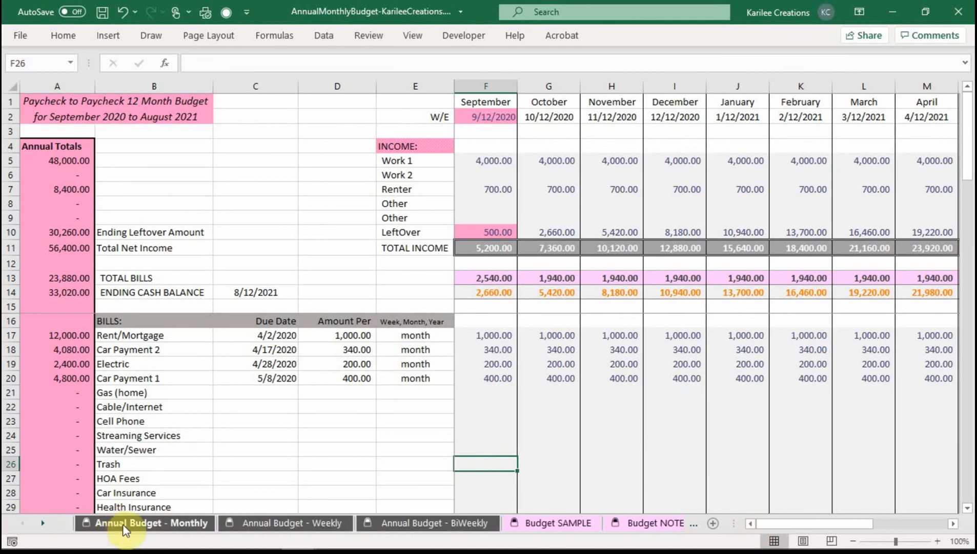
pyautogui.click(529, 175)
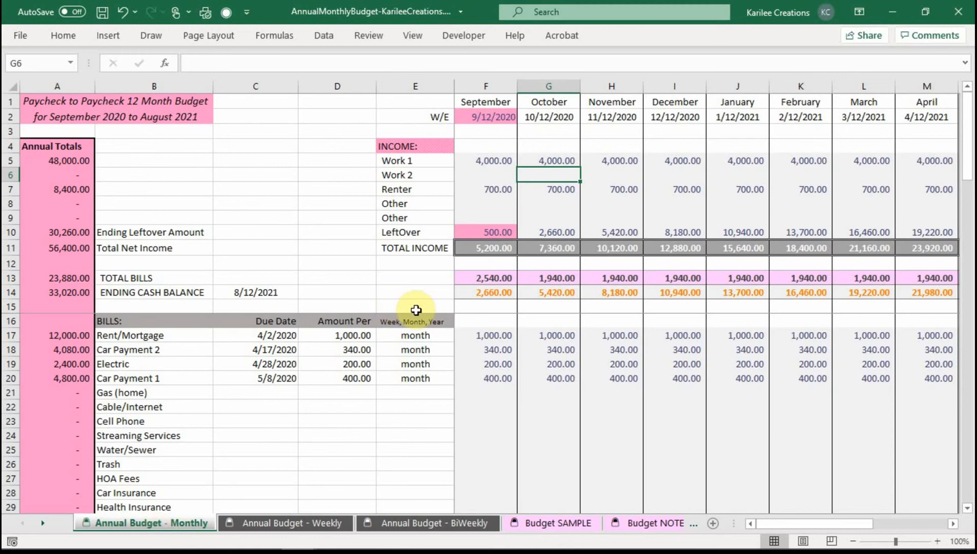
pyautogui.click(495, 119)
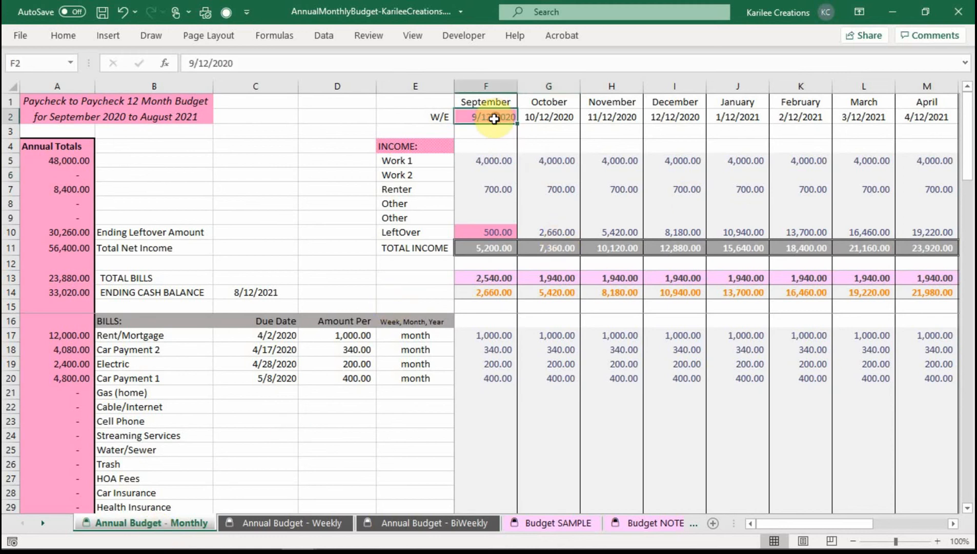
pyautogui.write('1')
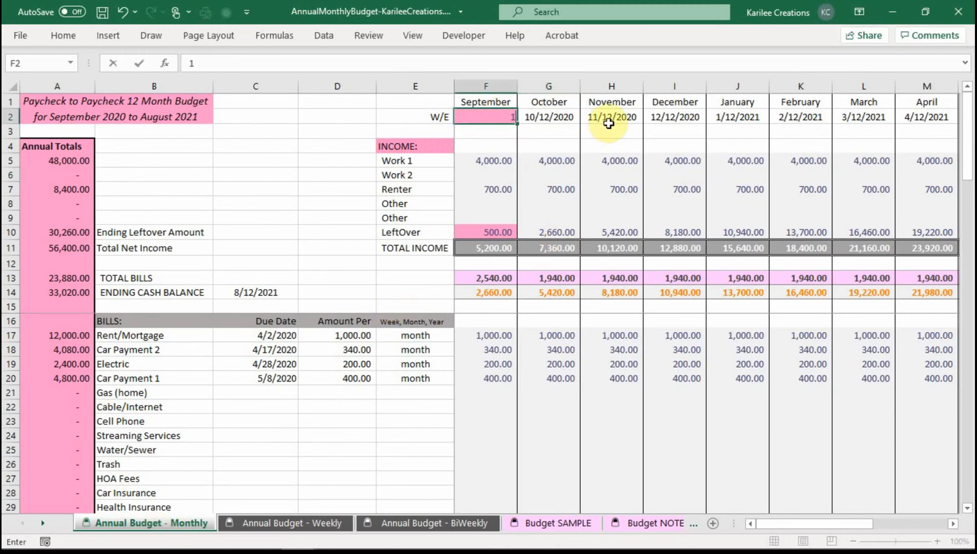
pyautogui.write('/1/2021')
pyautogui.press('Return')
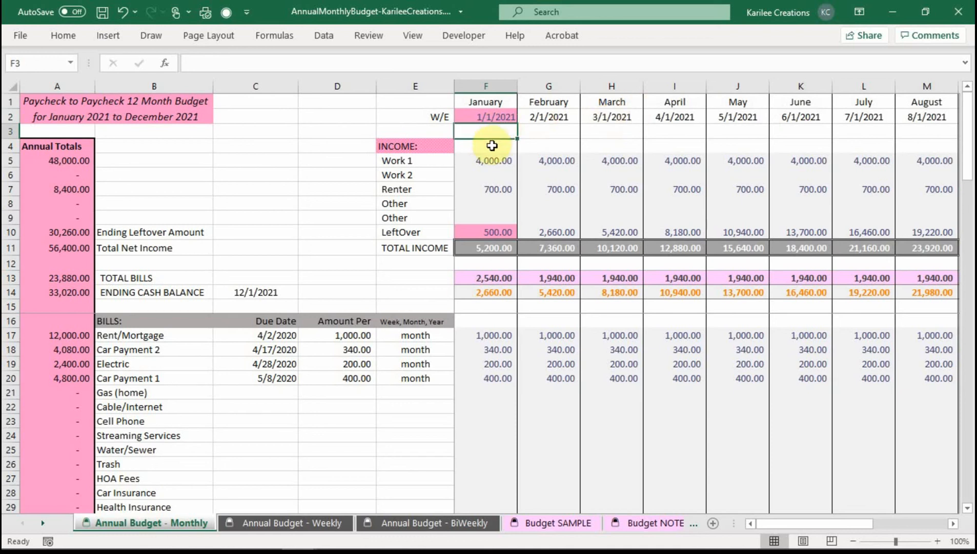
# Step: Undo the last change on the monthly budget sheet
pyautogui.click(480, 158)
pyautogui.hotkey('ctrl', 'z')
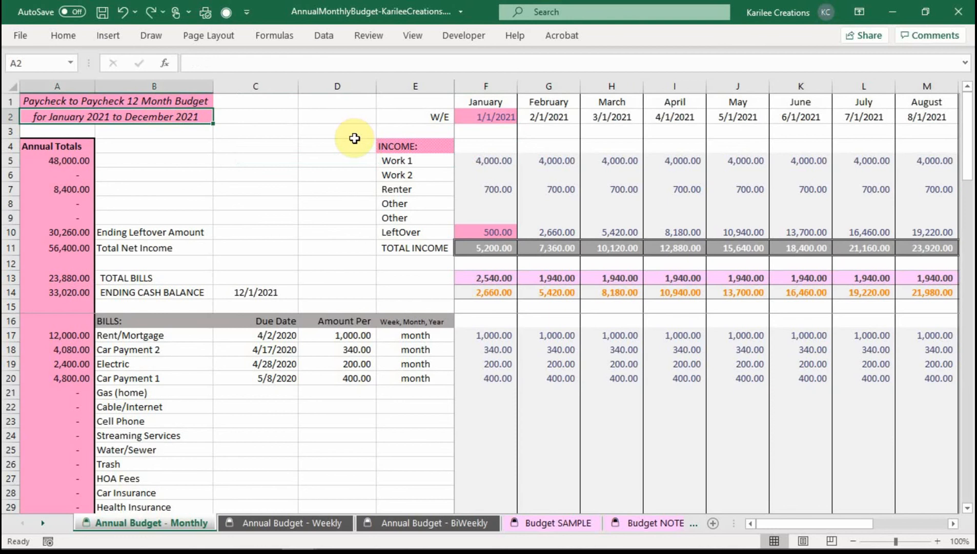